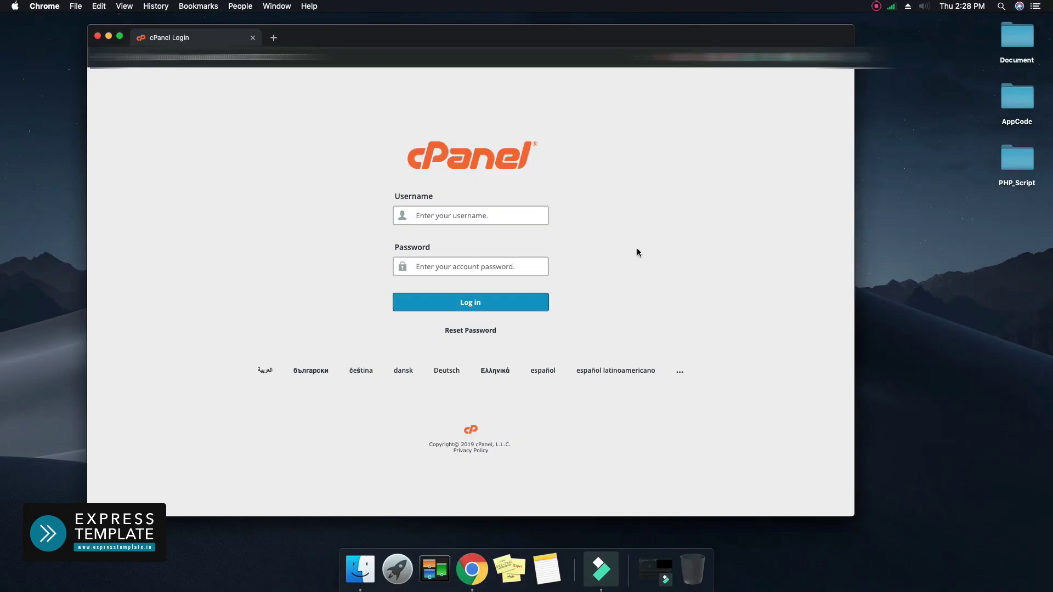
# Paste the hosting account's username and password into the cPanel login form
pyautogui.press('super+v')
pyautogui.press('super+v')
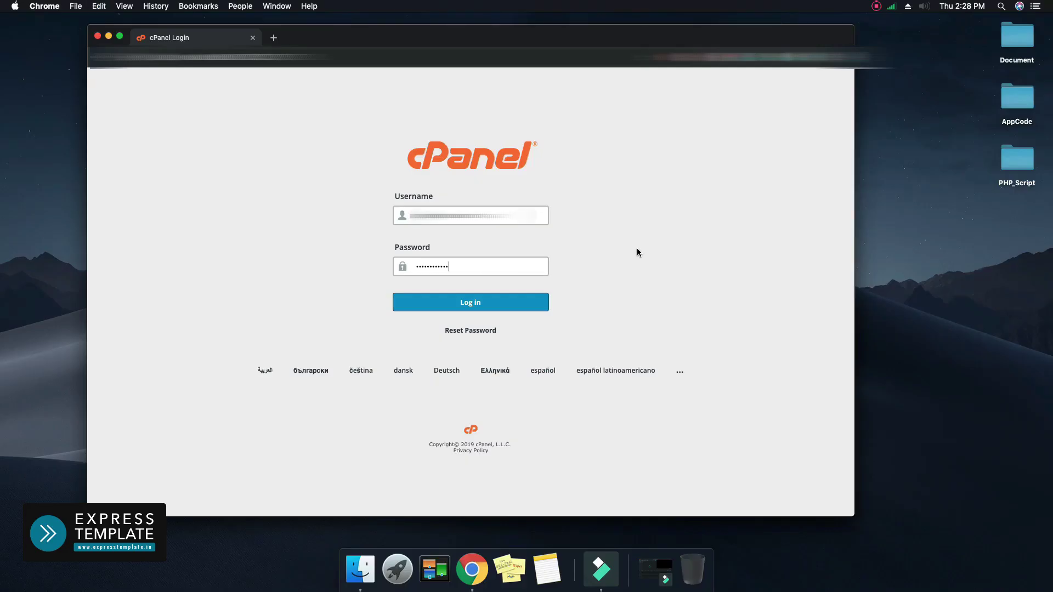
# Log in, then open File Manager at the www folder of the home directory
pyautogui.click(480, 310)
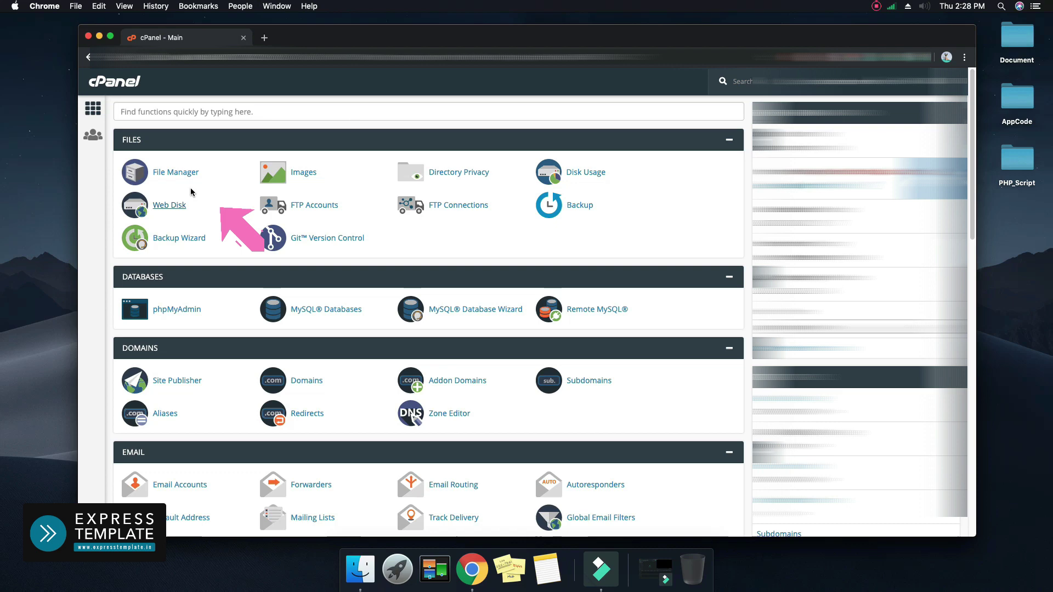
pyautogui.click(182, 174)
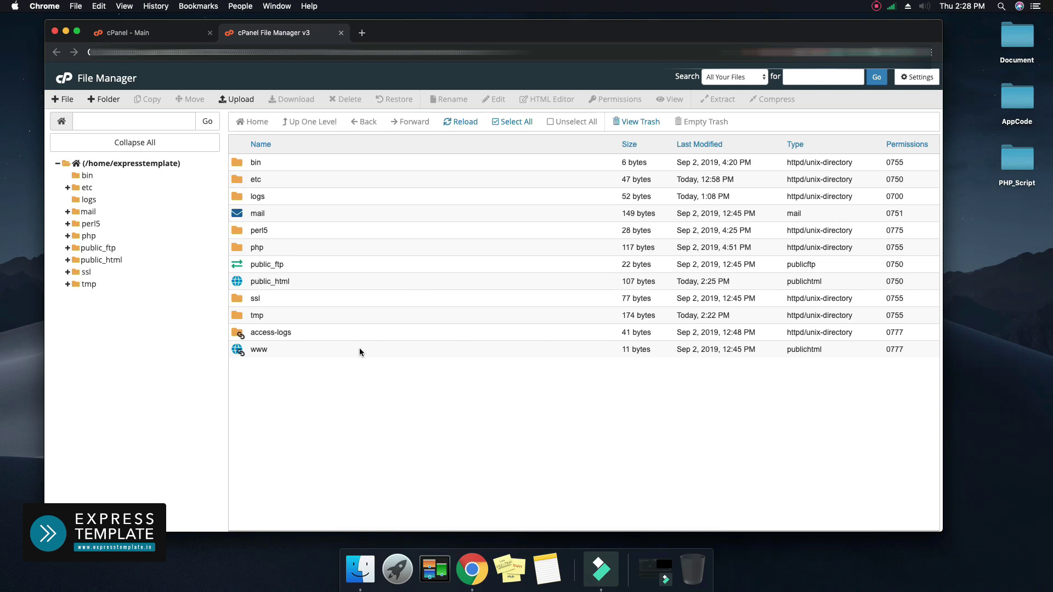
pyautogui.doubleClick(359, 349)
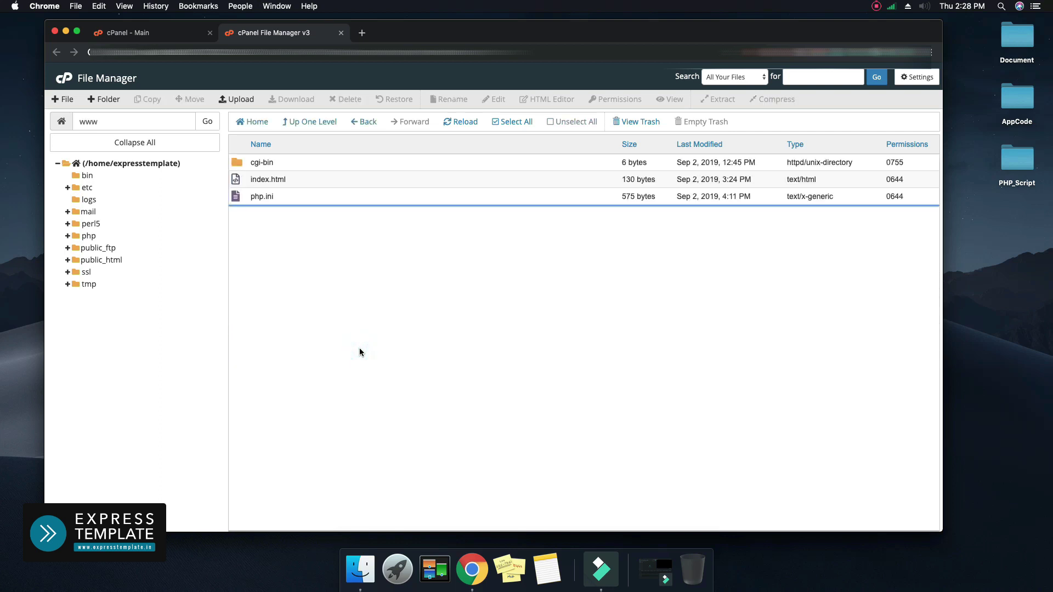
# Compress the PHP_Script desktop folder into PHP_Script.zip and place the zip below the folder
pyautogui.click(1013, 165)
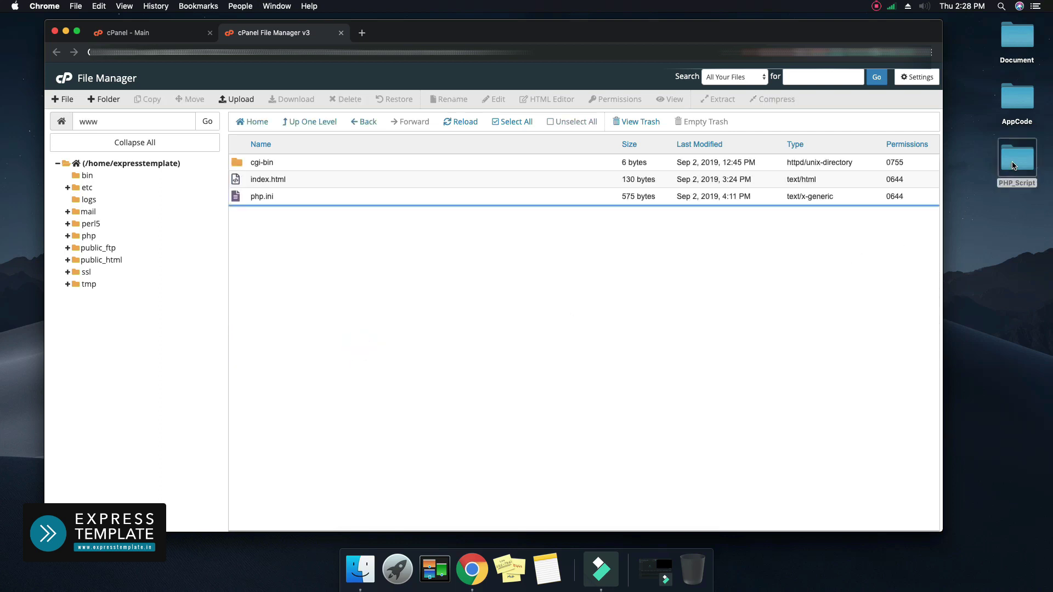
pyautogui.rightClick(1013, 163)
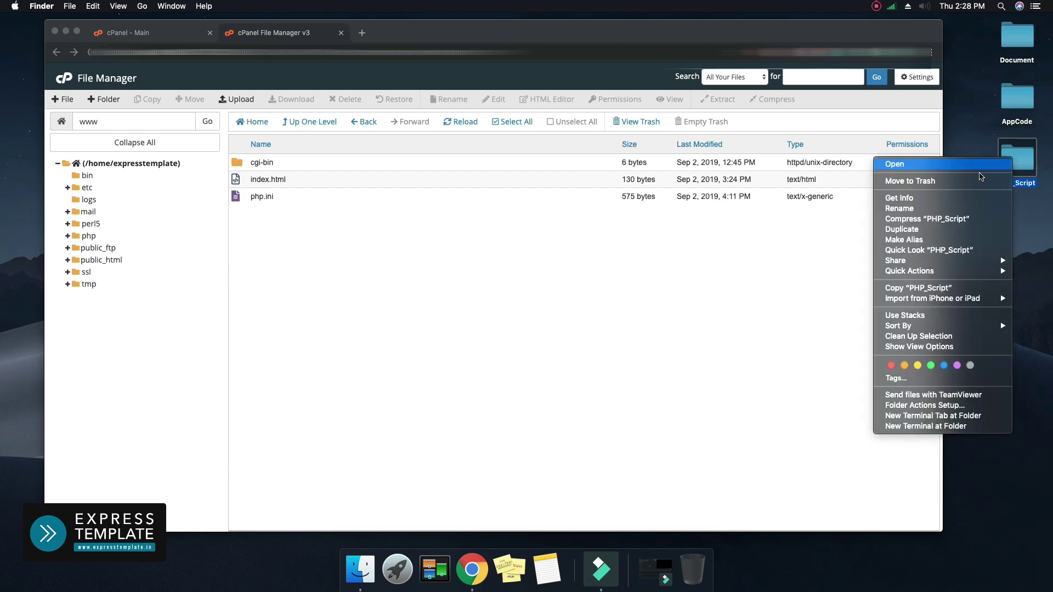
pyautogui.press('Escape')
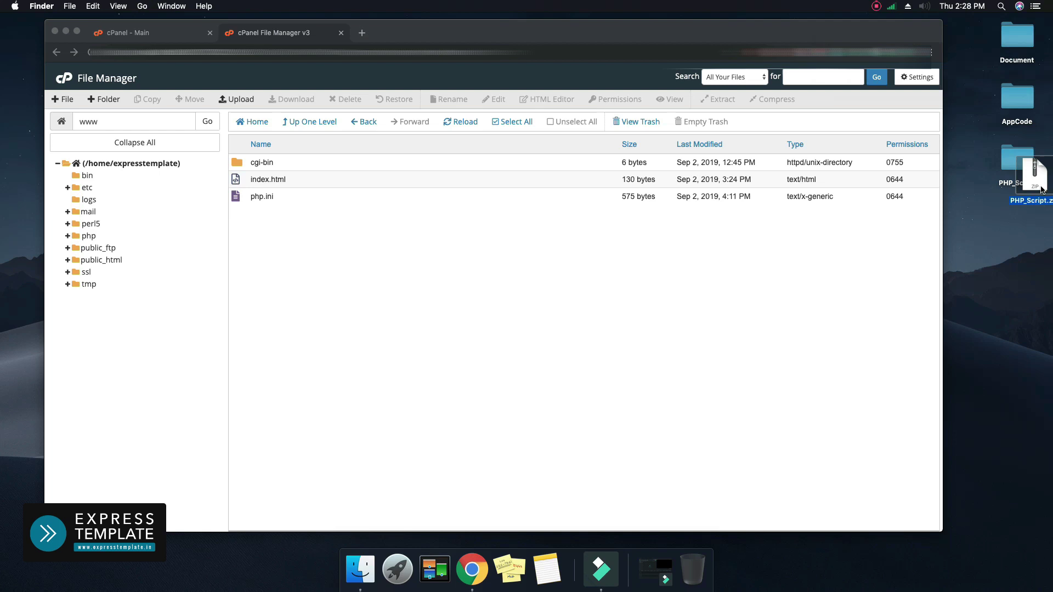
pyautogui.moveTo(1040, 189); pyautogui.dragTo(1021, 249)
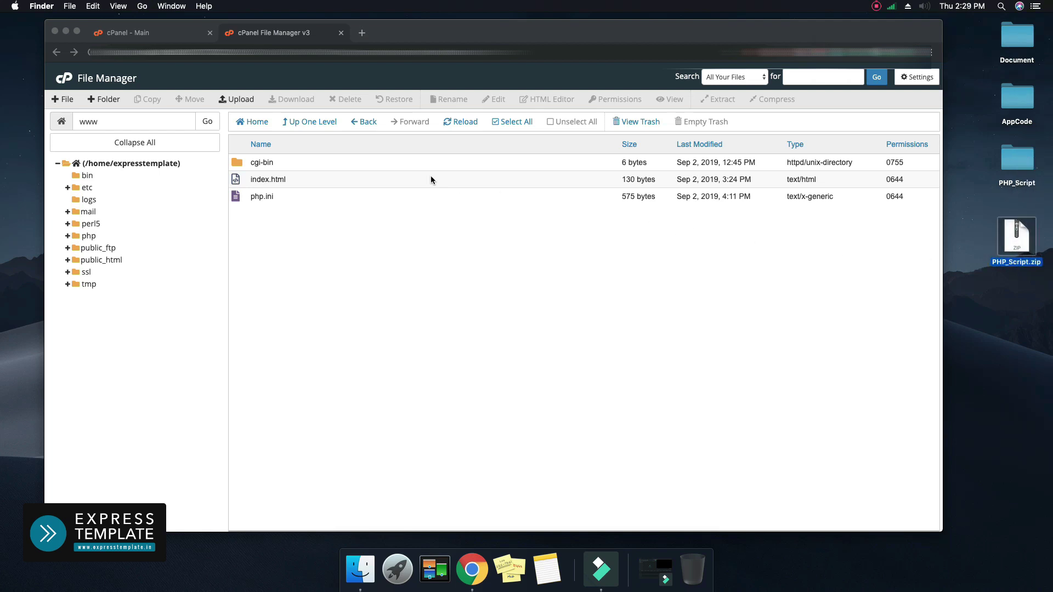
# Upload PHP_Script.zip from the desktop into public_html through File Manager's Upload page
pyautogui.click(238, 99)
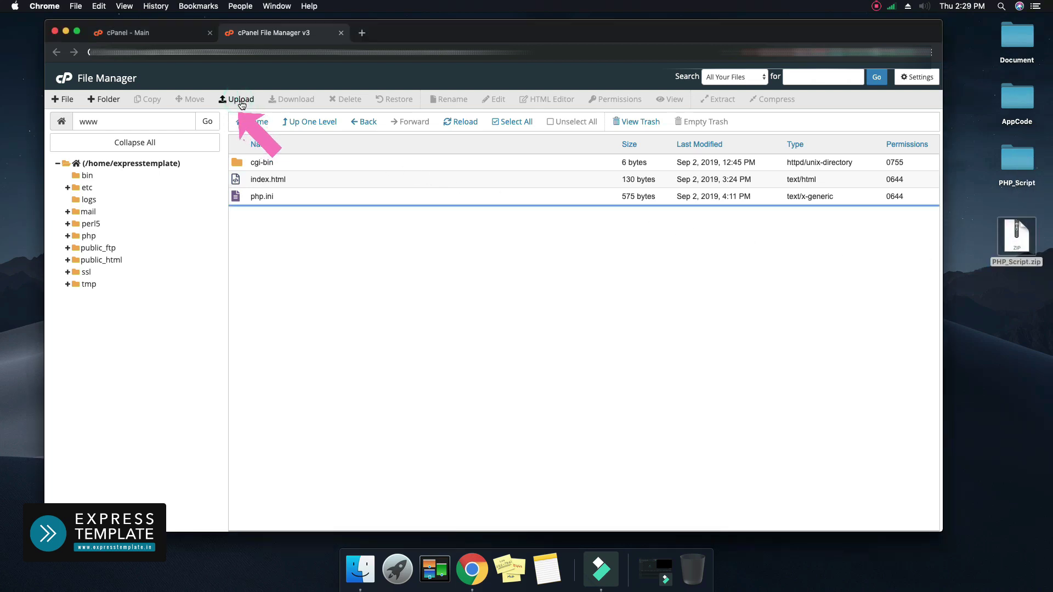
pyautogui.click(238, 100)
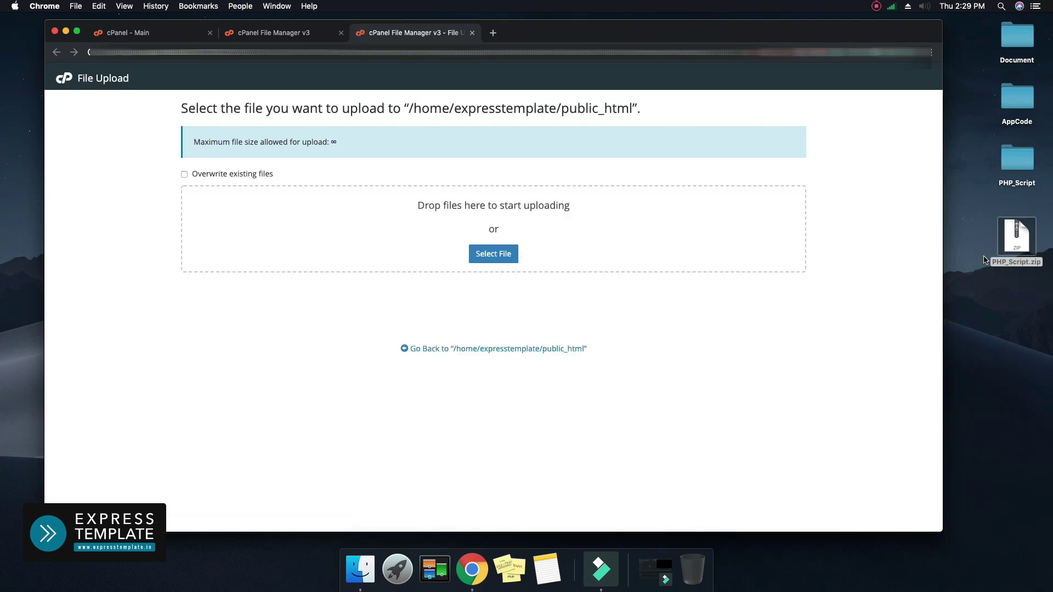
pyautogui.moveTo(1011, 242); pyautogui.dragTo(518, 213)
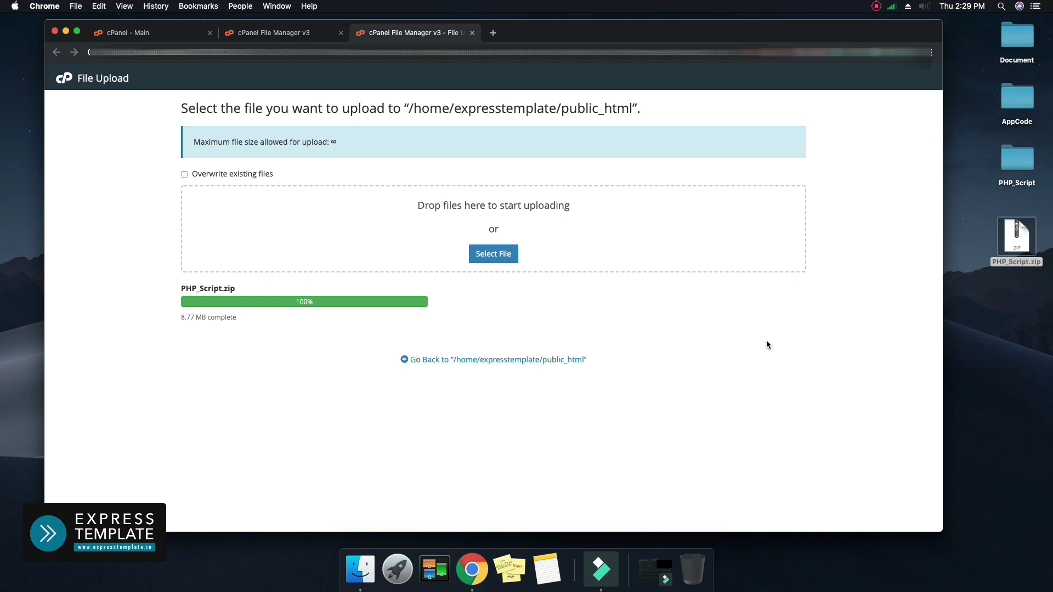
# Extract PHP_Script.zip into /public_html
pyautogui.click(521, 360)
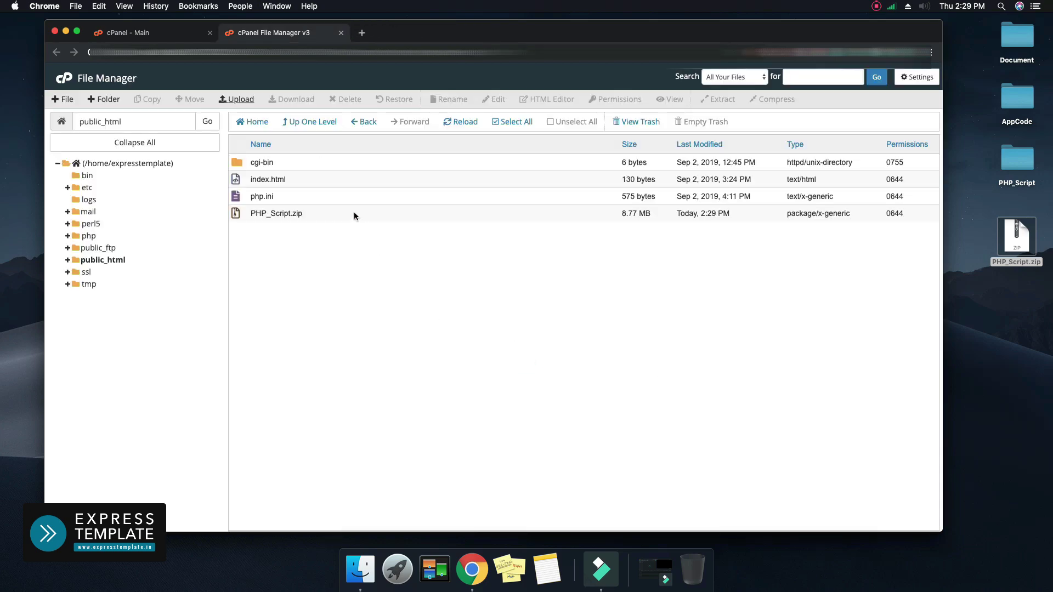
pyautogui.click(353, 213)
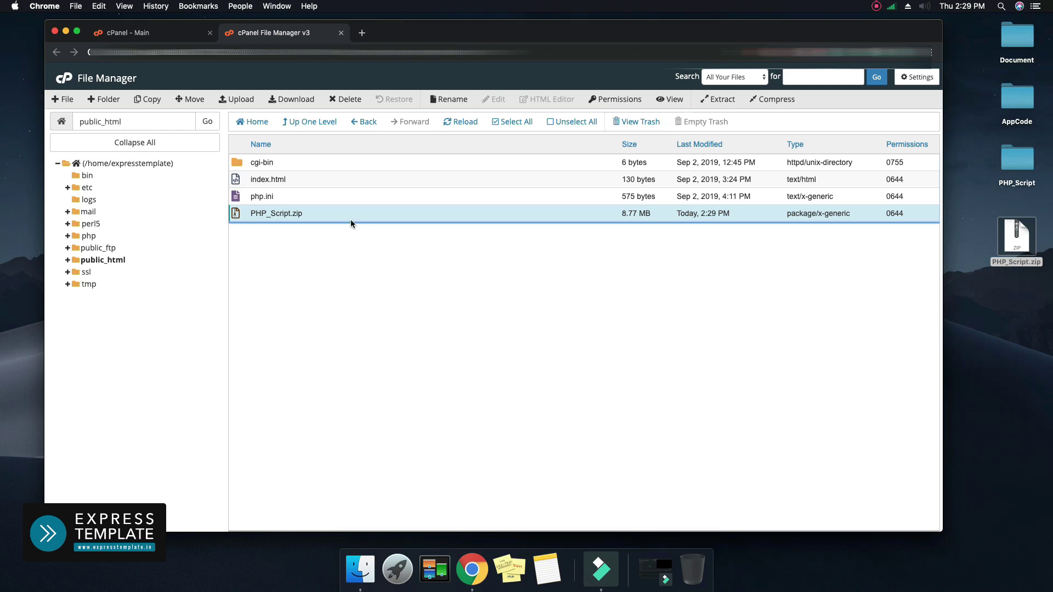
pyautogui.click(720, 101)
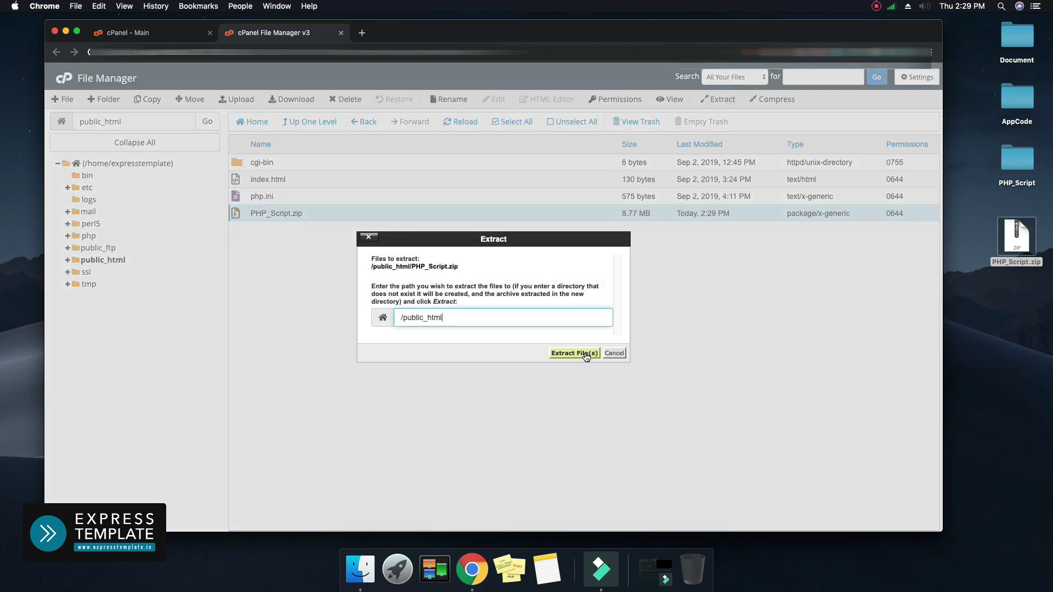
pyautogui.click(574, 353)
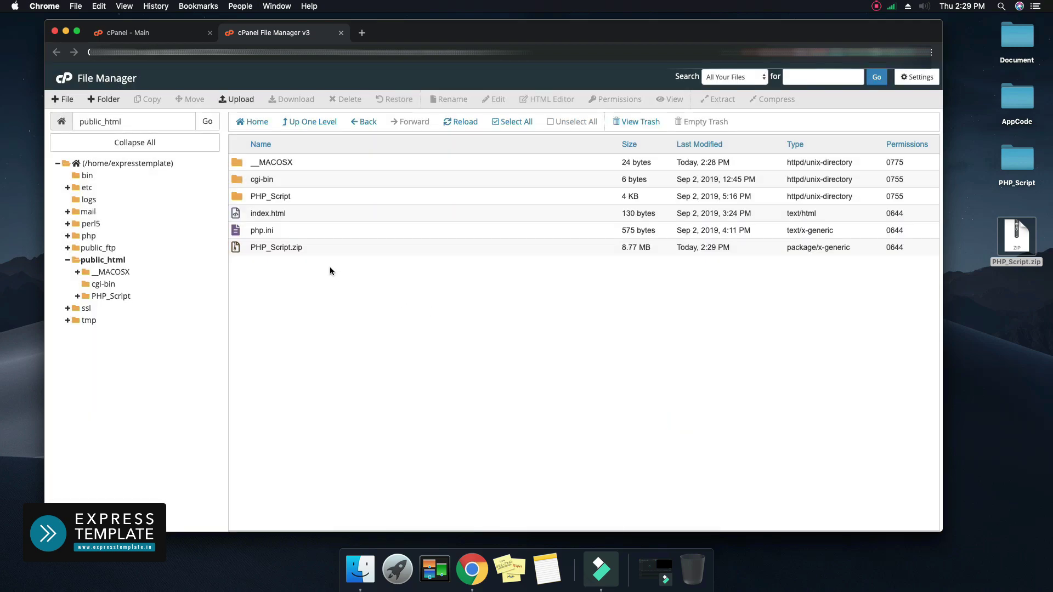
# Delete the PHP_Script.zip archive from public_html
pyautogui.click(317, 247)
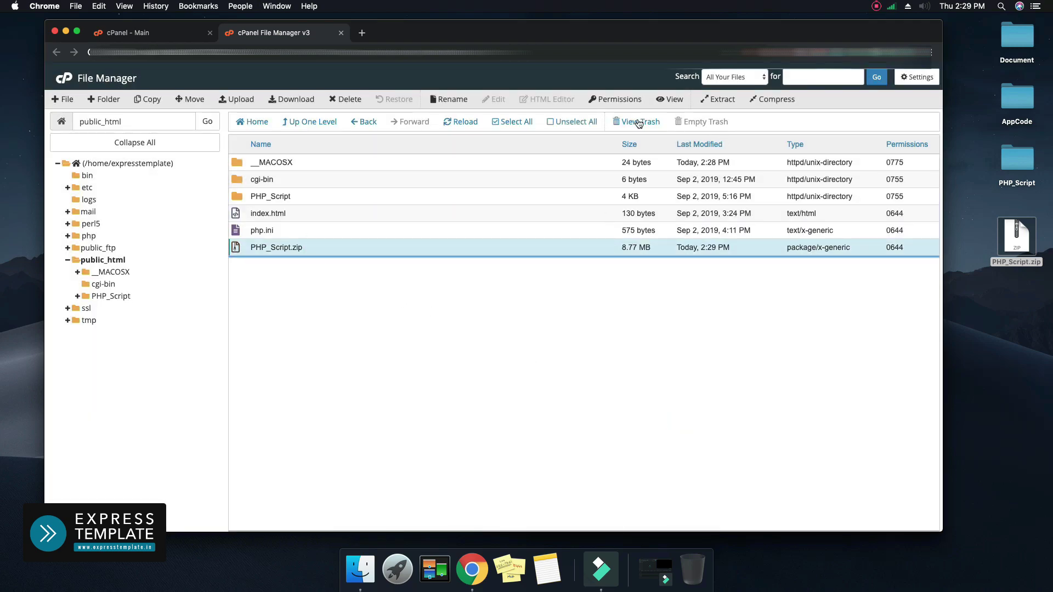
pyautogui.click(351, 100)
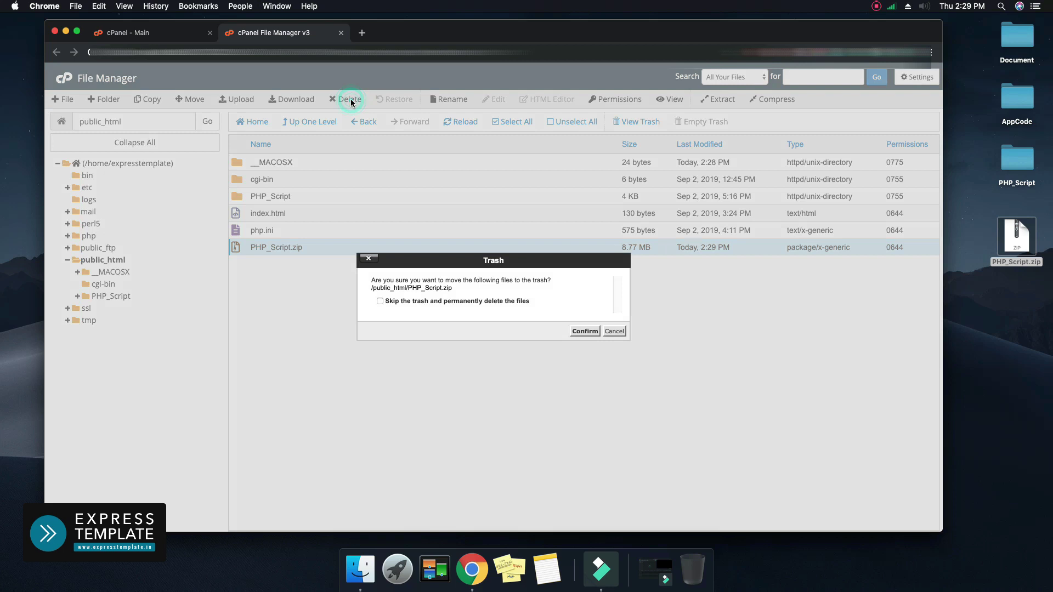
pyautogui.click(584, 331)
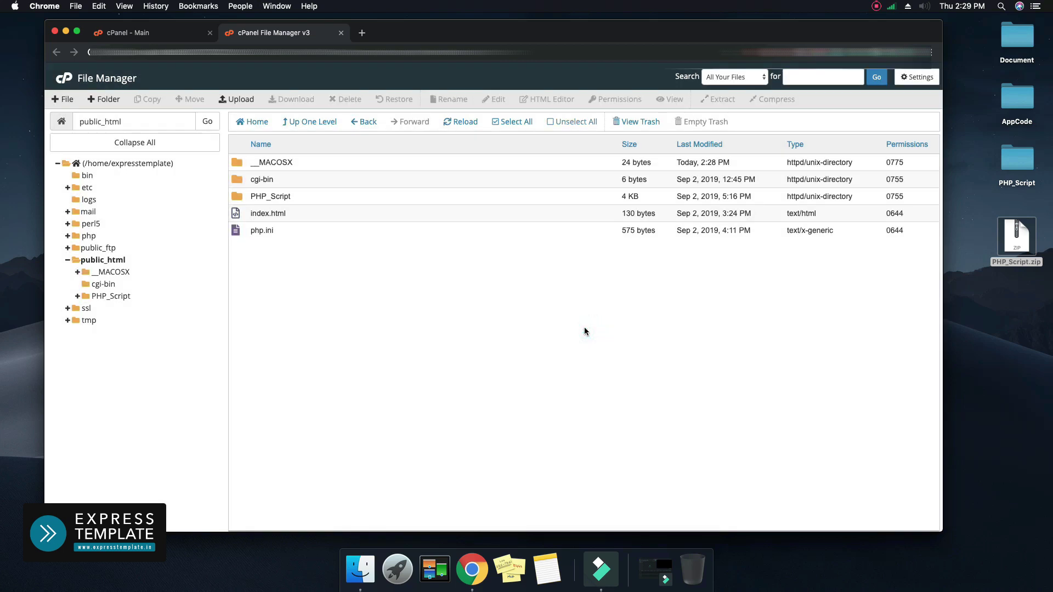
# Rename the extracted PHP_Script folder in public_html to 'admin'
pyautogui.click(300, 196)
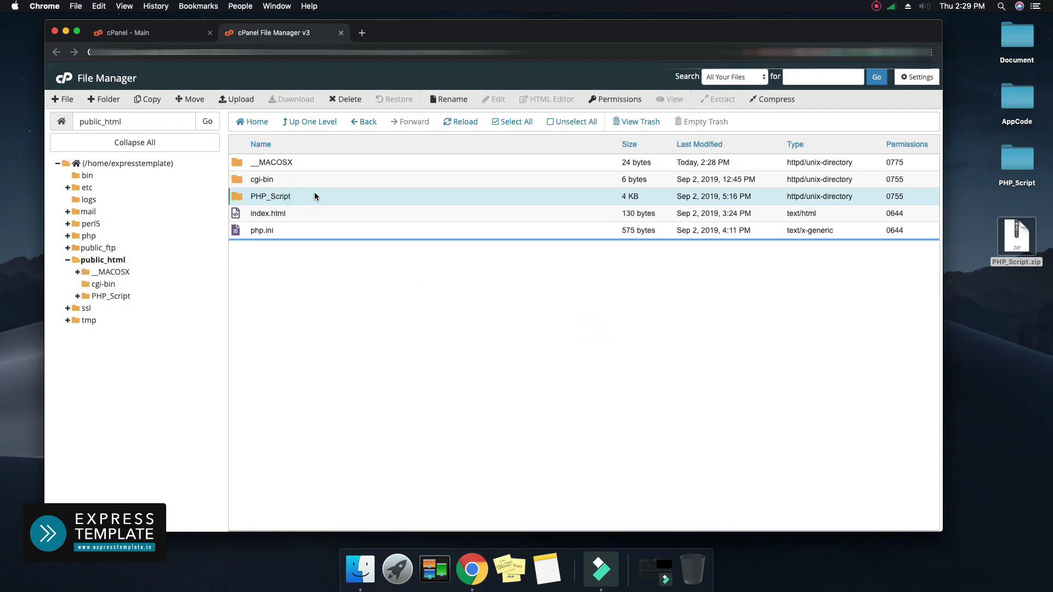
pyautogui.click(451, 99)
pyautogui.doubleClick(432, 308)
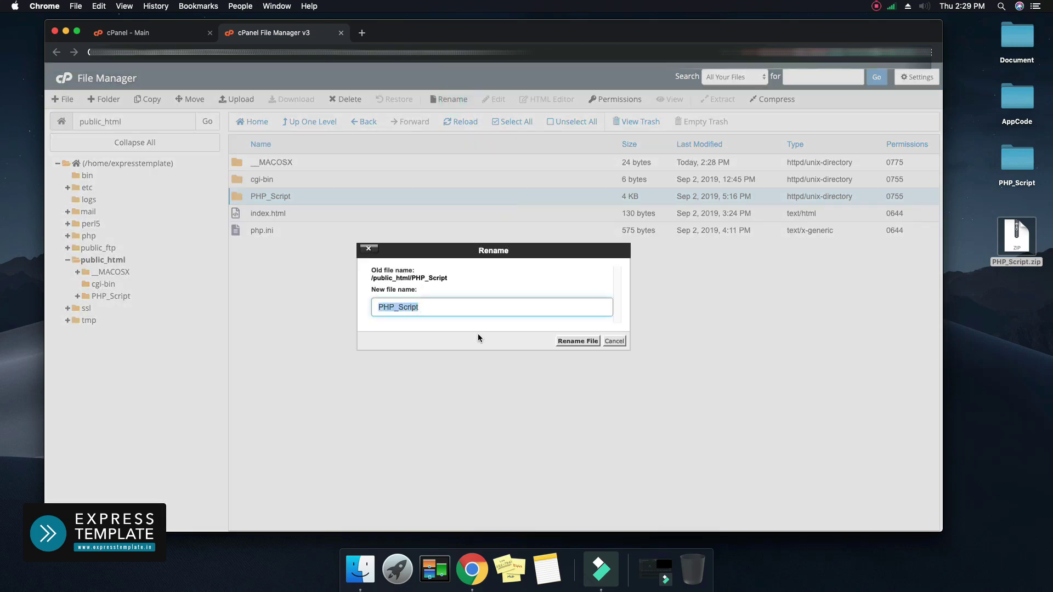
pyautogui.write('admin')
pyautogui.click(578, 341)
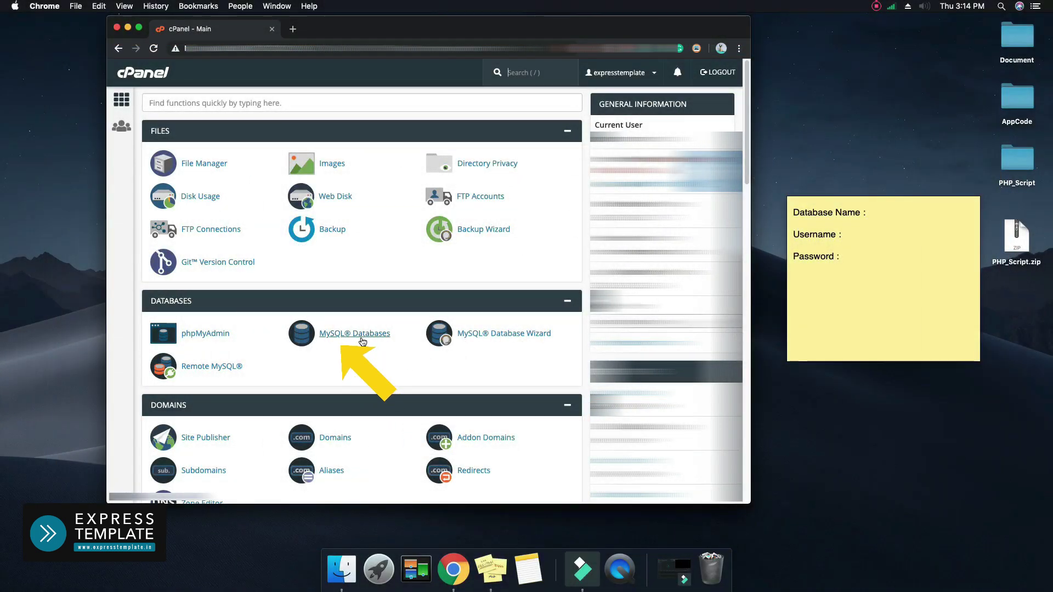
# On MySQL Databases, create the database database1, giving express_database1
pyautogui.click(363, 338)
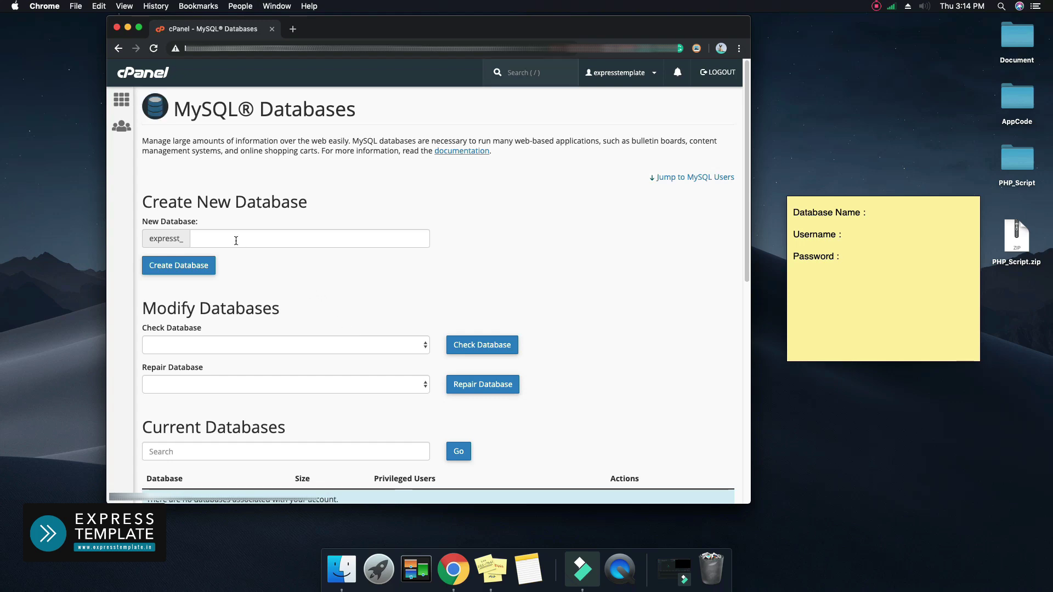
pyautogui.click(235, 240)
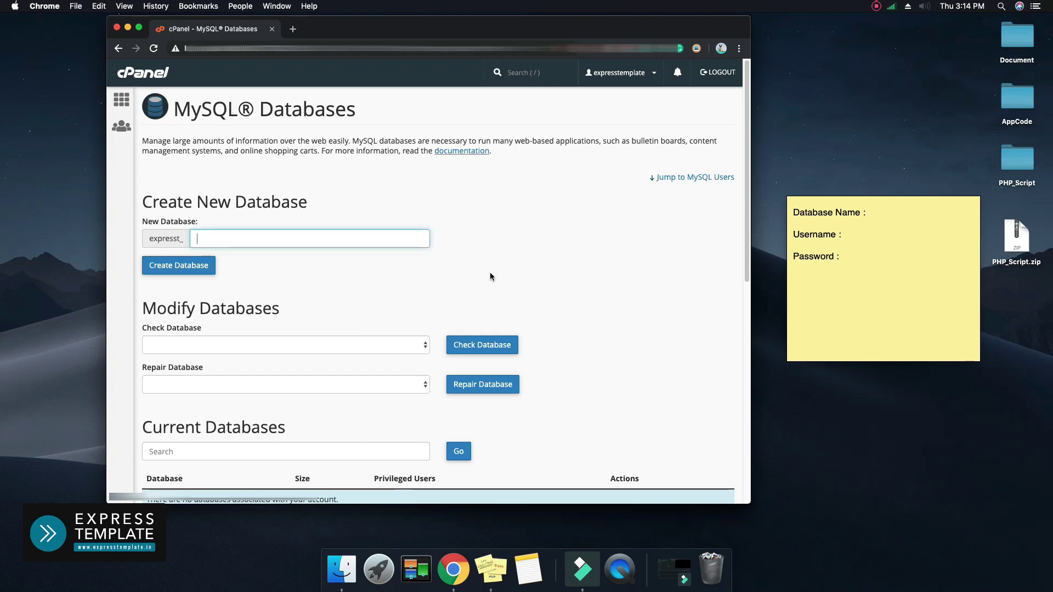
pyautogui.write('database1')
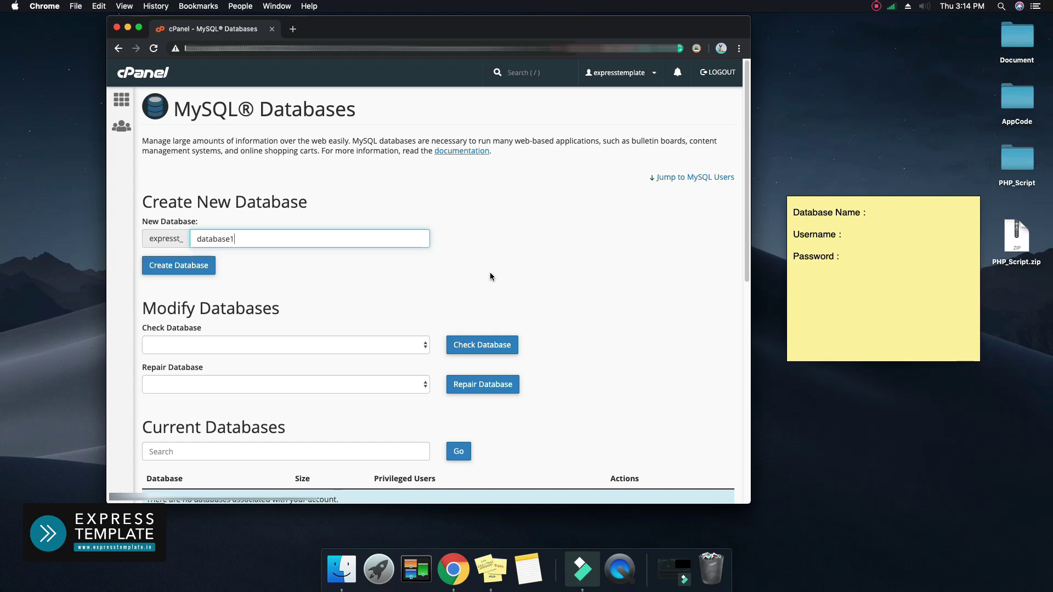
pyautogui.click(193, 266)
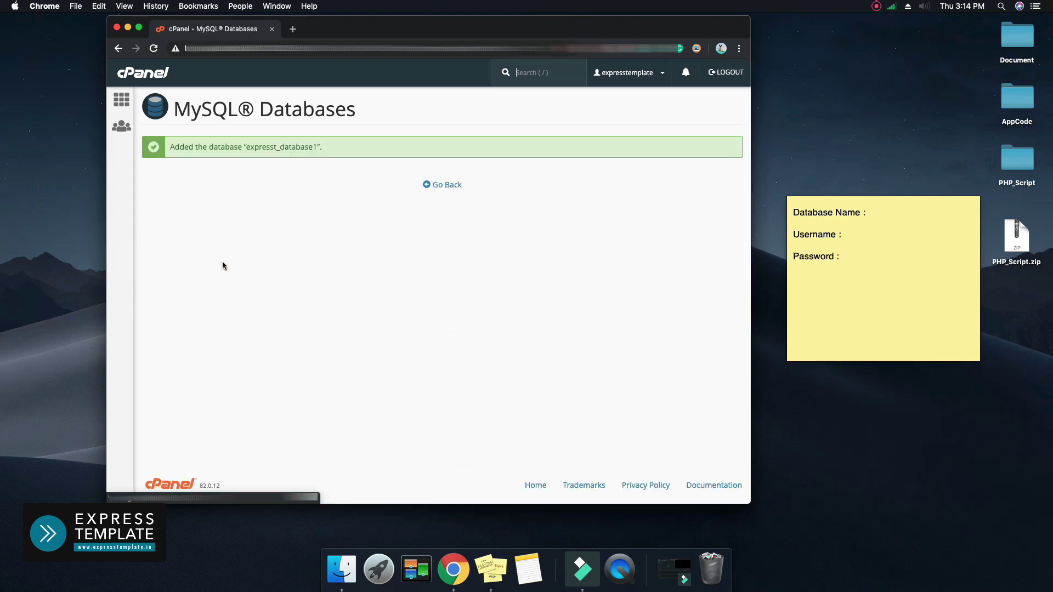
# Begin writing the database name expresst_database1 on the Stickies note's Database Name line
pyautogui.click(881, 216)
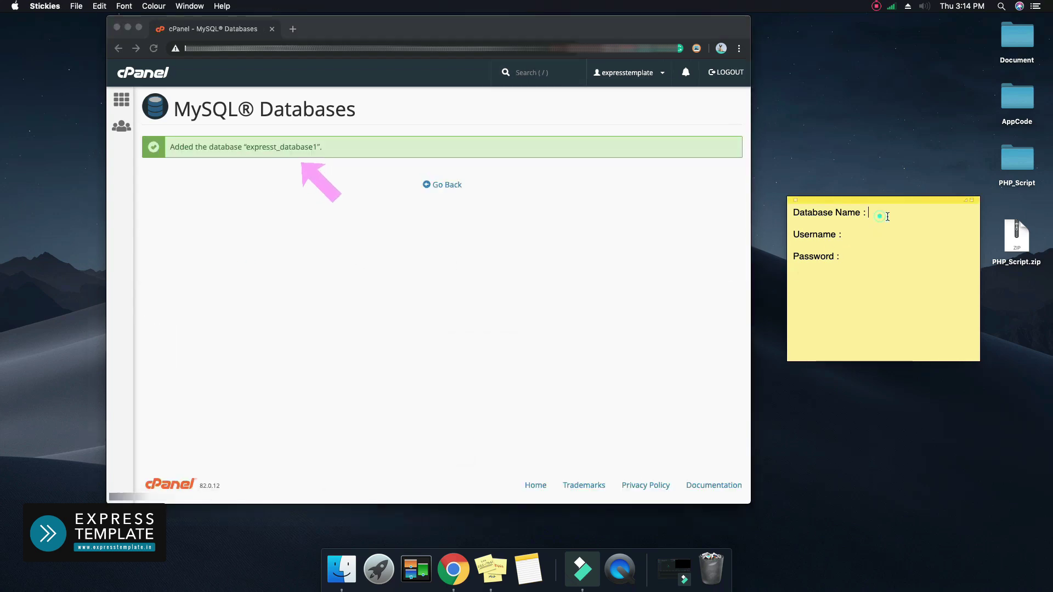
pyautogui.write('express')
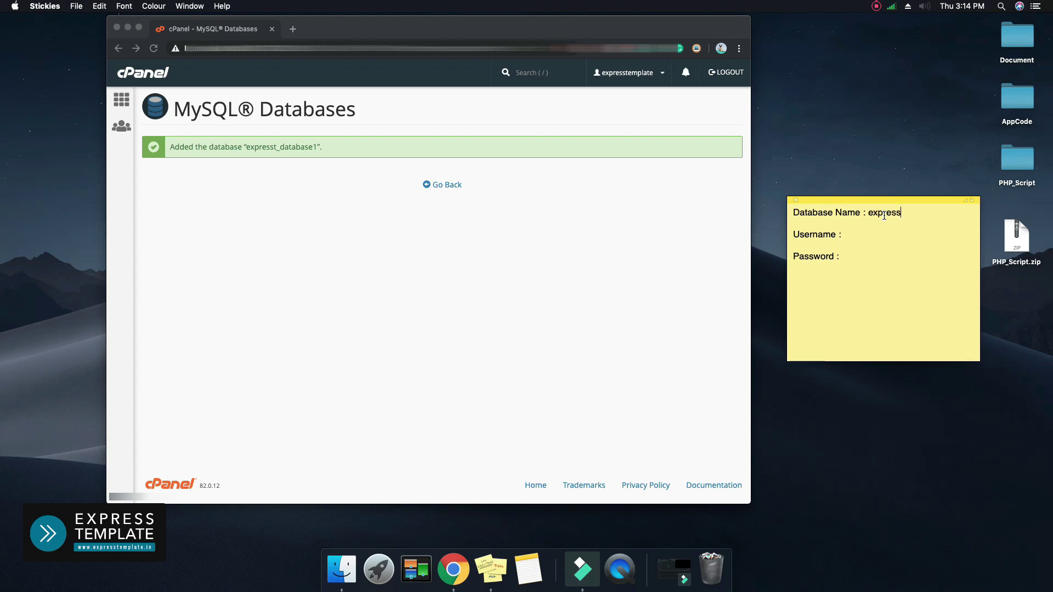
pyautogui.write('t')
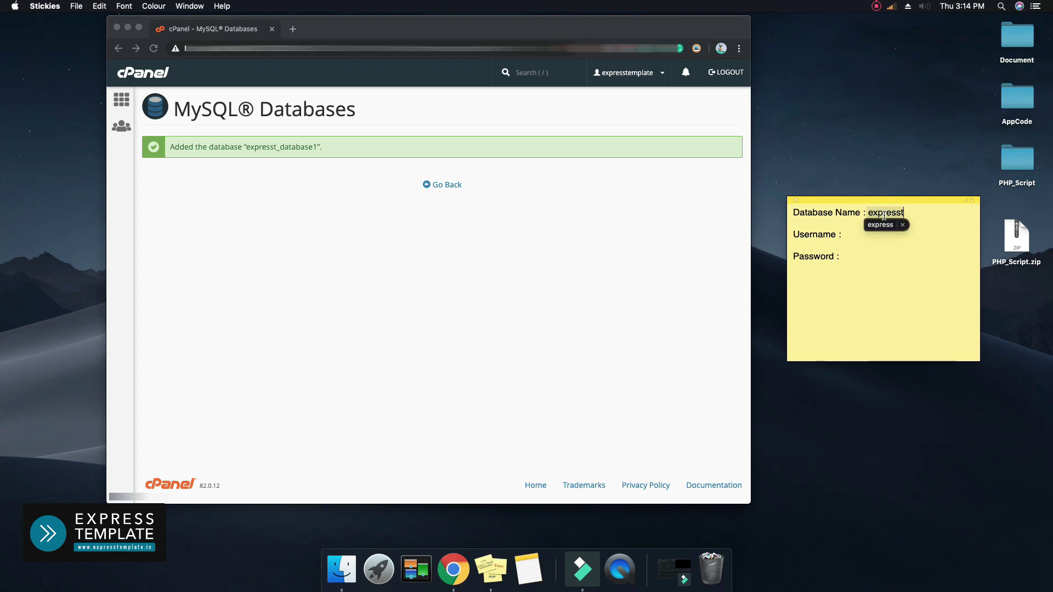
pyautogui.write('_database1')
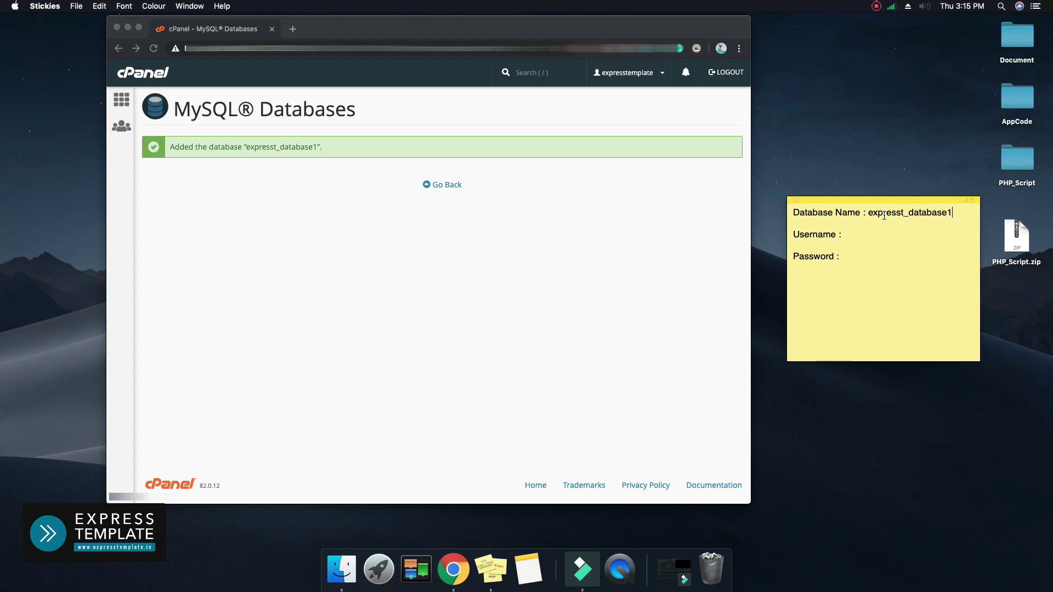
# Add MySQL user user1 (expresst_user1) with the pasted password entered twice
pyautogui.click(481, 232)
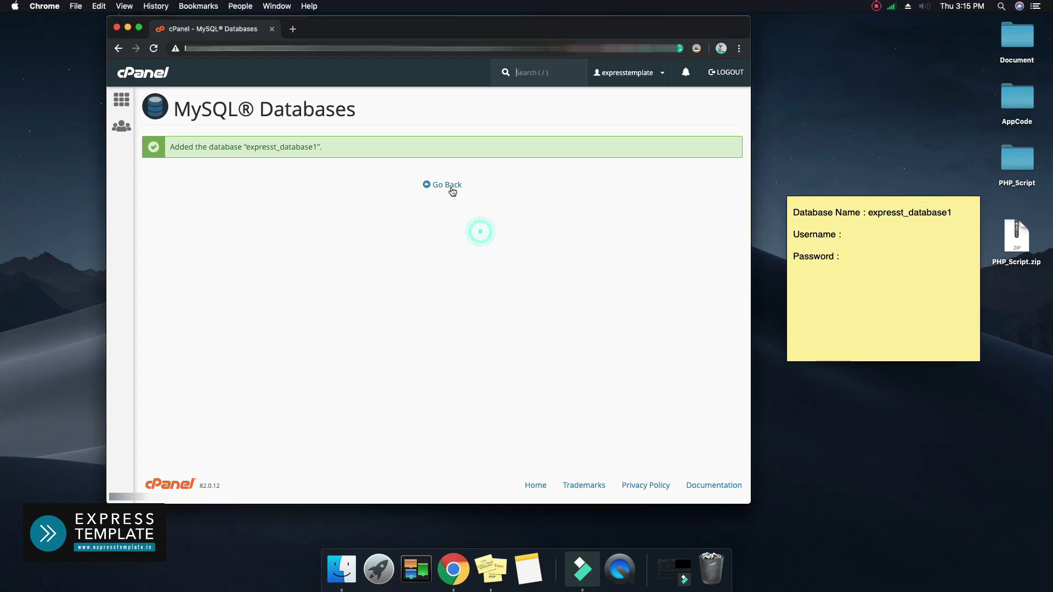
pyautogui.click(452, 191)
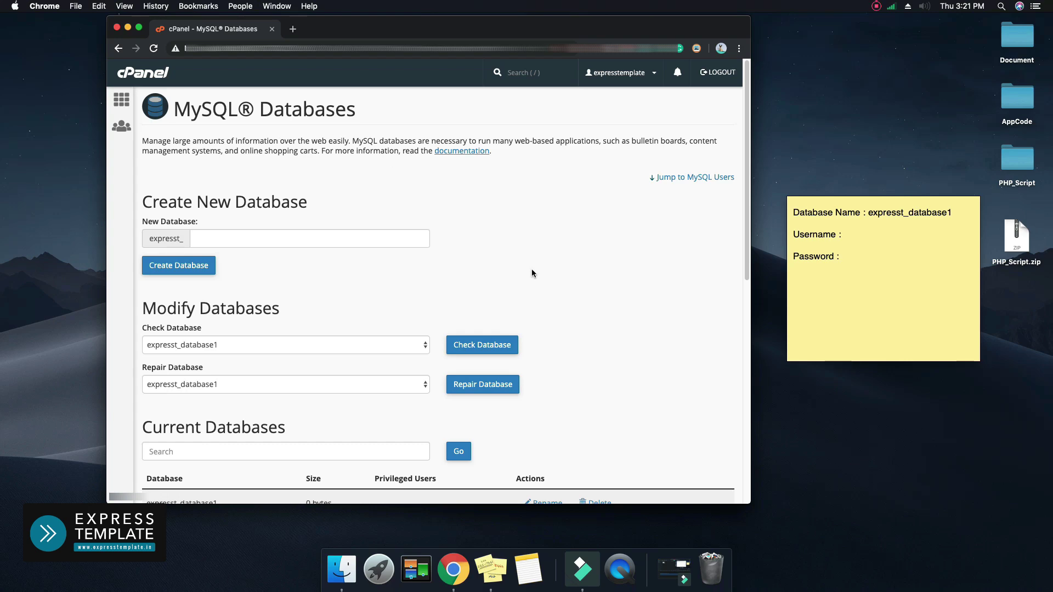
pyautogui.scroll(-10, 536, 266)
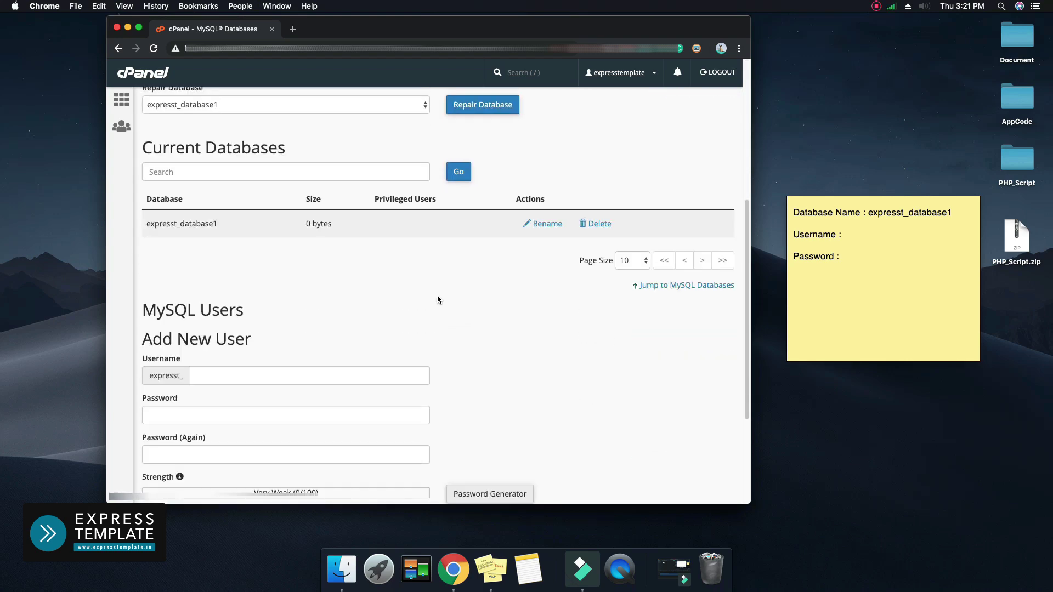
pyautogui.scroll(-3, 437, 299)
pyautogui.click(213, 297)
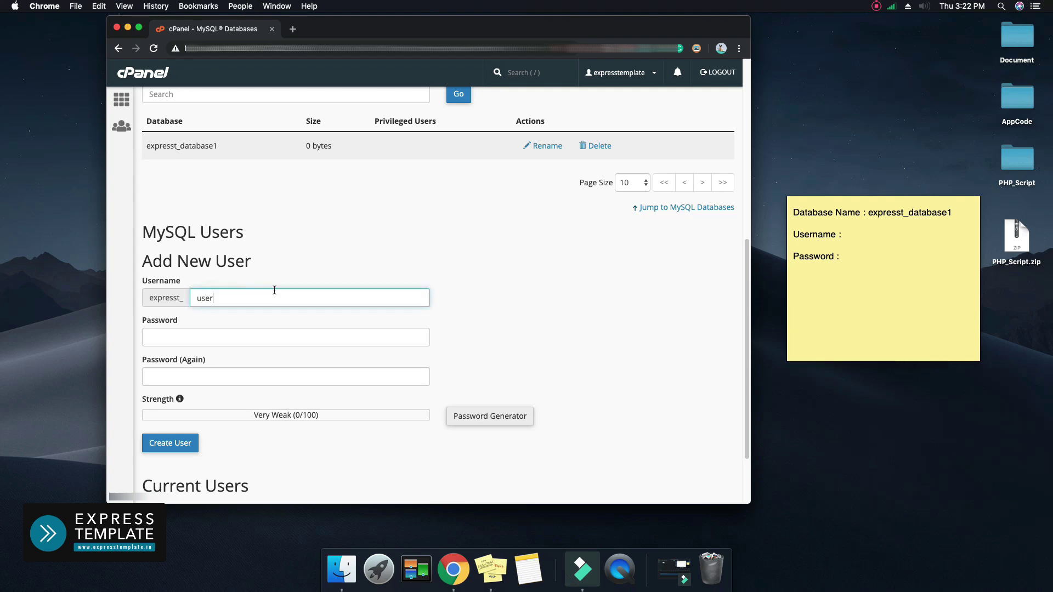
pyautogui.write('user1')
pyautogui.click(307, 336)
pyautogui.press('super+v')
pyautogui.click(338, 381)
pyautogui.press('super+v')
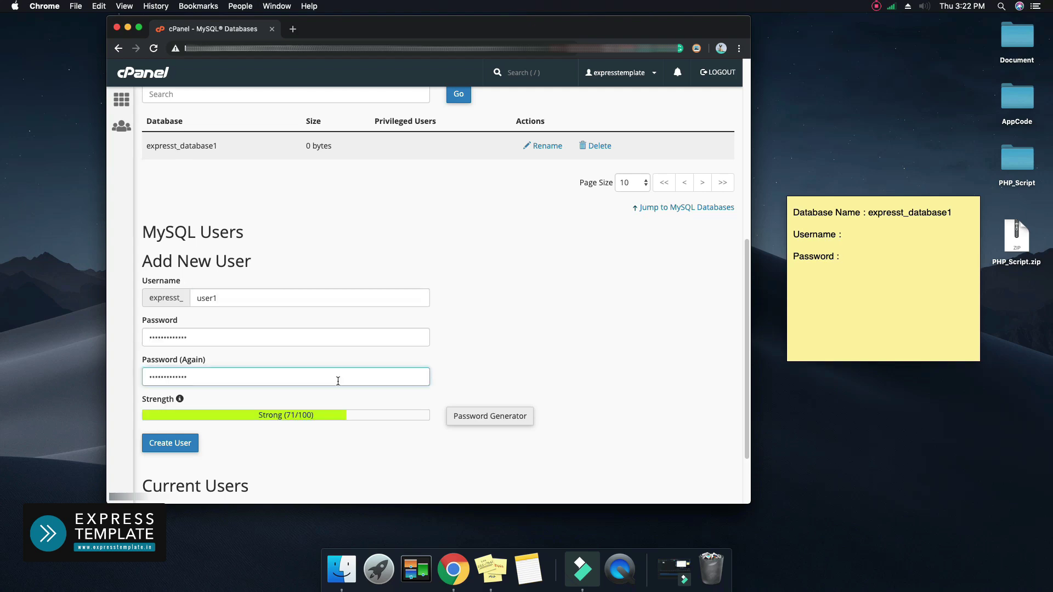
pyautogui.click(541, 307)
pyautogui.click(171, 444)
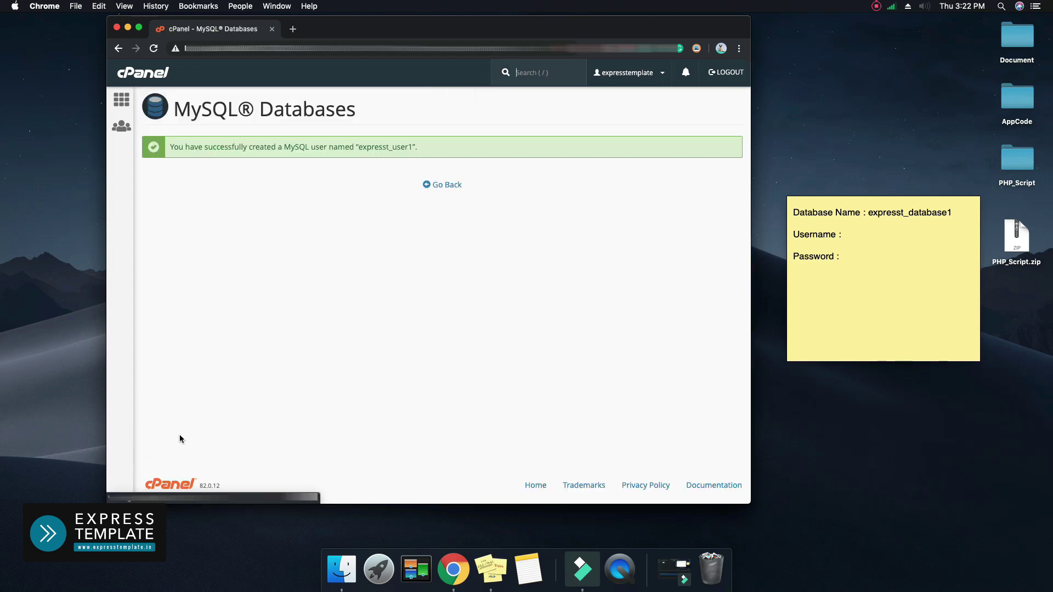
# On the sticky note, correct the username to expresst_user1 and enter its password
pyautogui.click(863, 235)
pyautogui.click(872, 235)
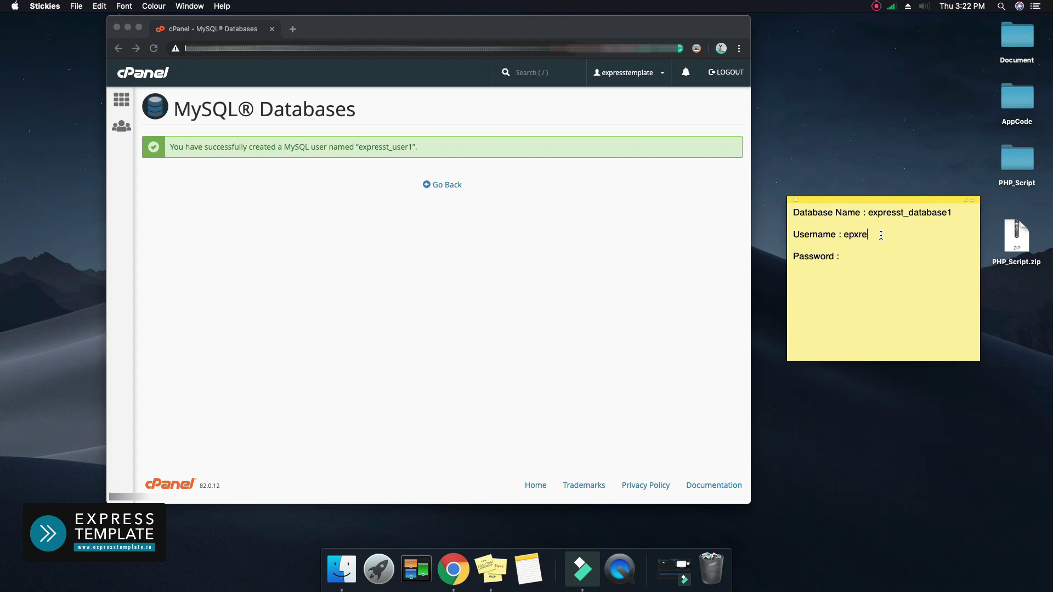
pyautogui.doubleClick(880, 235)
pyautogui.write('expresst_user1')
pyautogui.write('passwor')
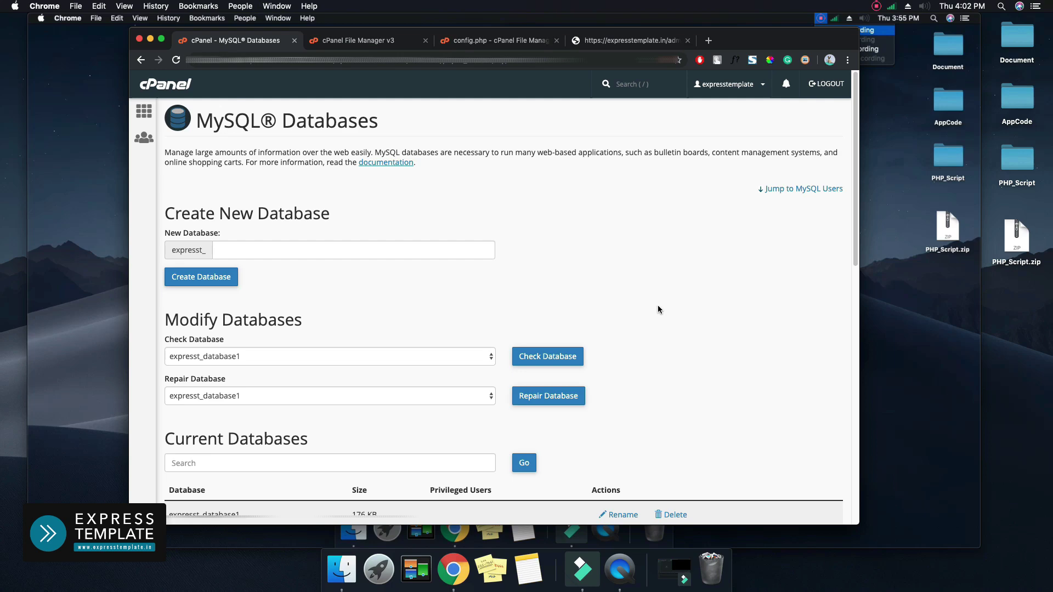
# Add user expresst_user1 to database expresst_database1 under Add User To Database
pyautogui.scroll(-5, 659, 306)
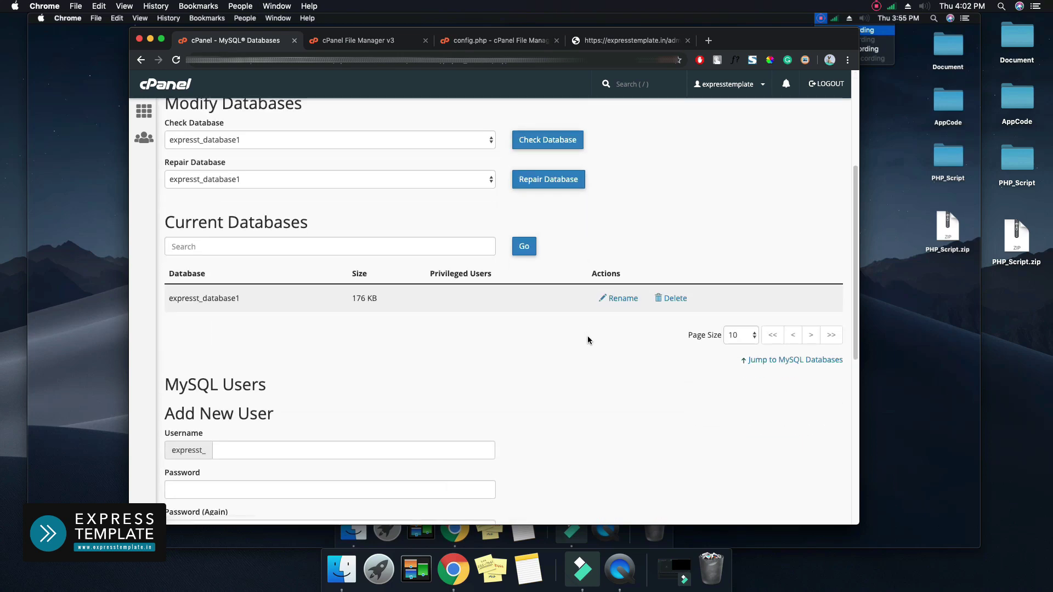
pyautogui.scroll(-5, 586, 335)
pyautogui.scroll(-2, 652, 313)
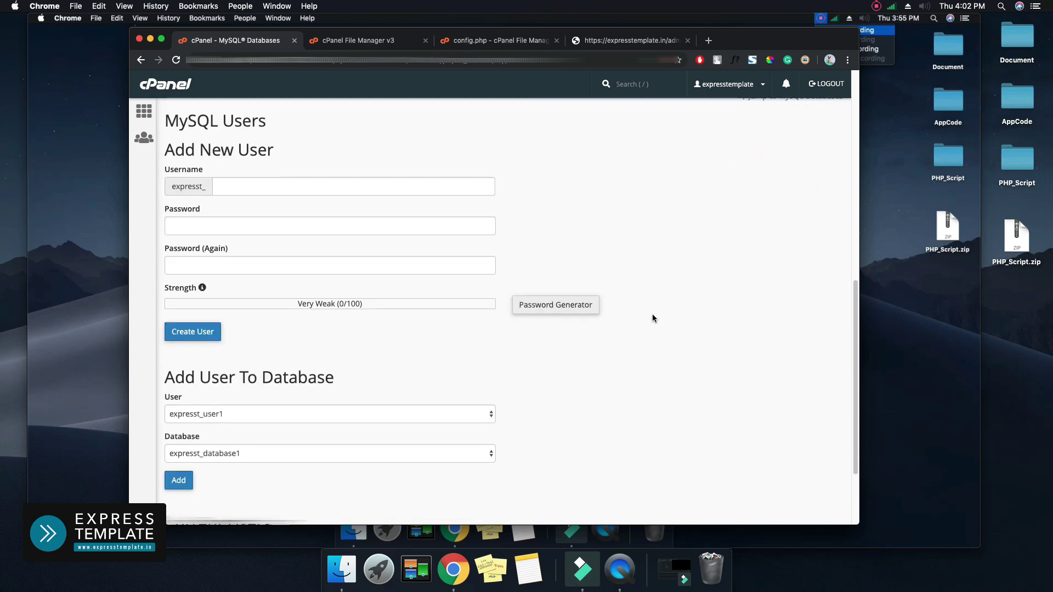
pyautogui.scroll(-2, 653, 331)
pyautogui.scroll(-2, 628, 349)
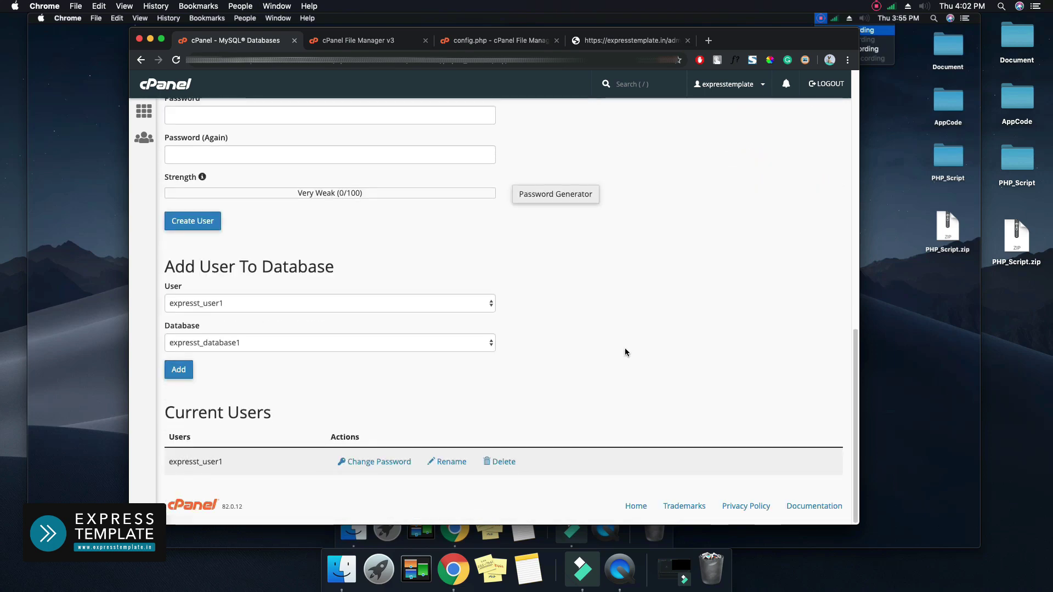
pyautogui.click(382, 303)
pyautogui.click(366, 305)
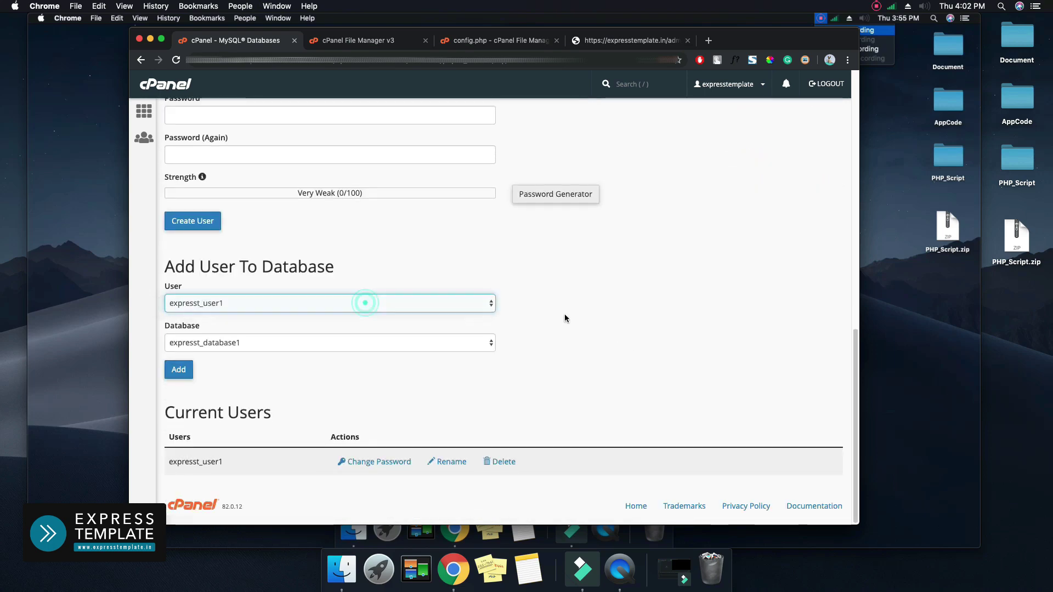
pyautogui.click(565, 315)
pyautogui.click(477, 345)
pyautogui.click(576, 335)
pyautogui.click(576, 335)
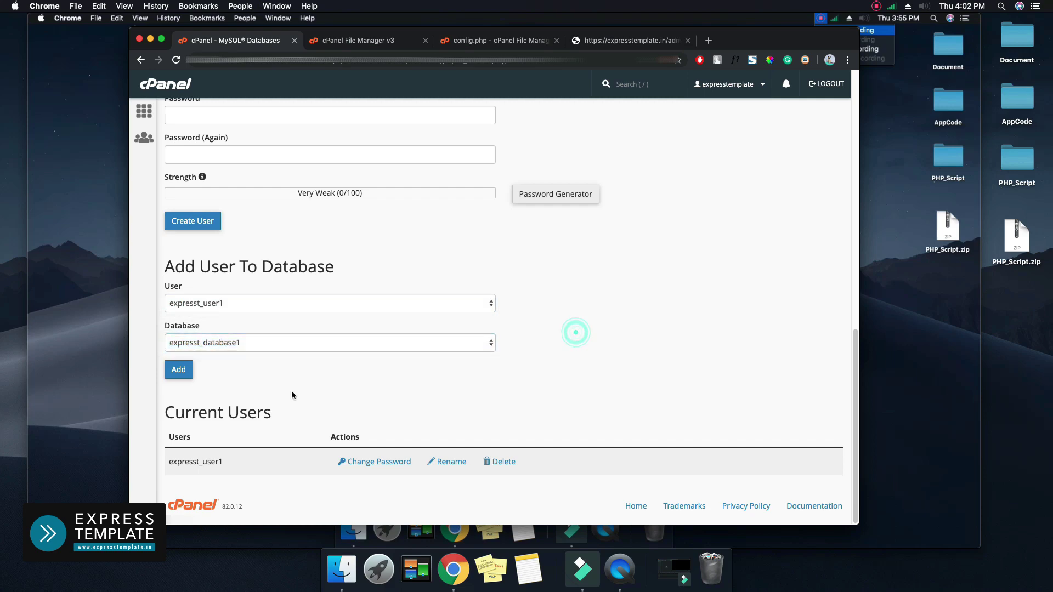
pyautogui.click(179, 370)
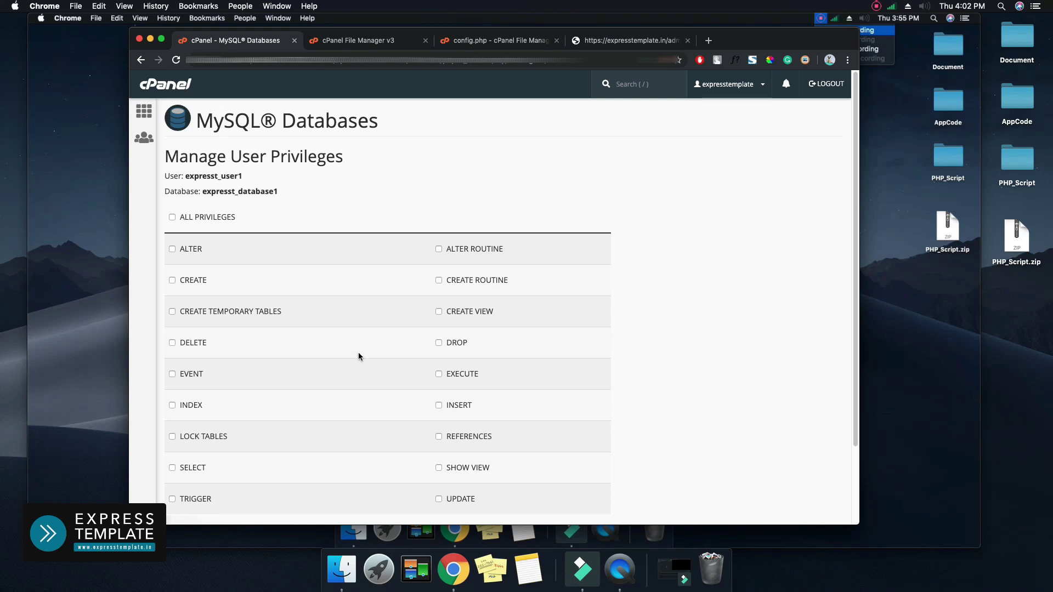
# Tick ALL PRIVILEGES for expresst_user1 on expresst_database1 and save with Make Changes
pyautogui.click(172, 217)
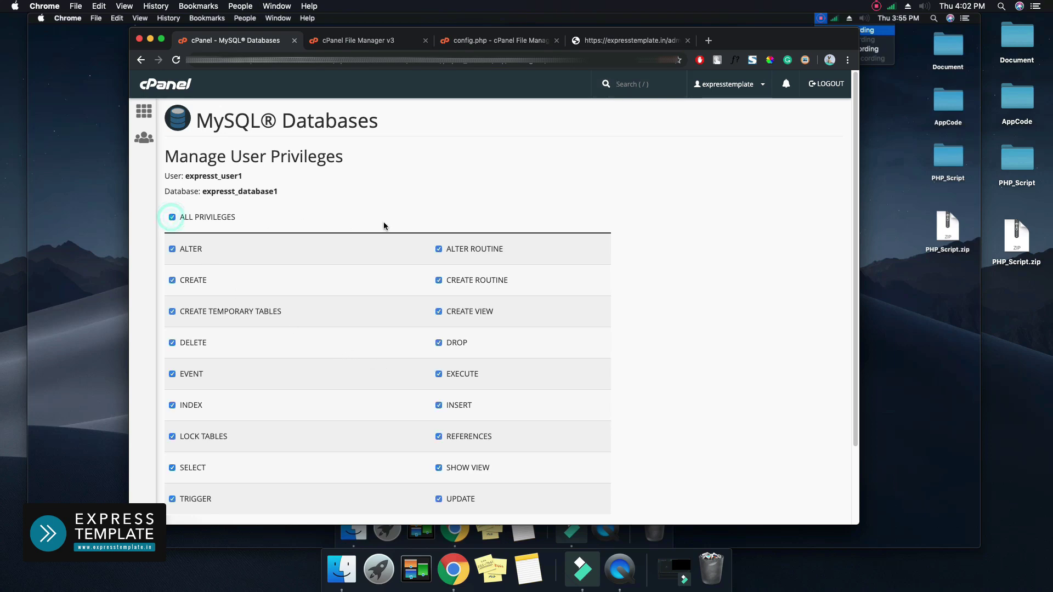
pyautogui.scroll(-3, 666, 293)
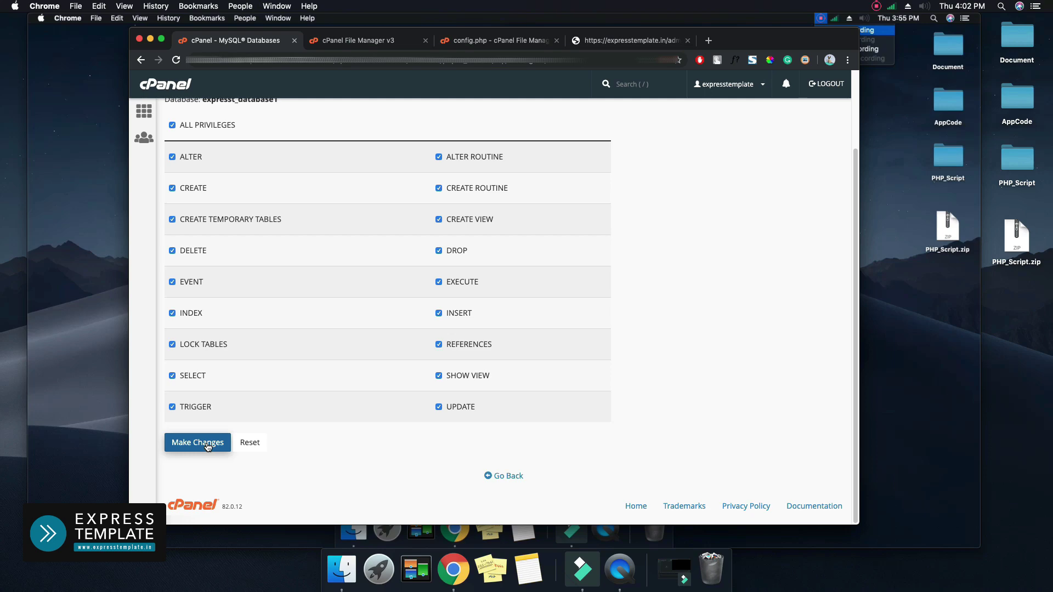
pyautogui.click(207, 447)
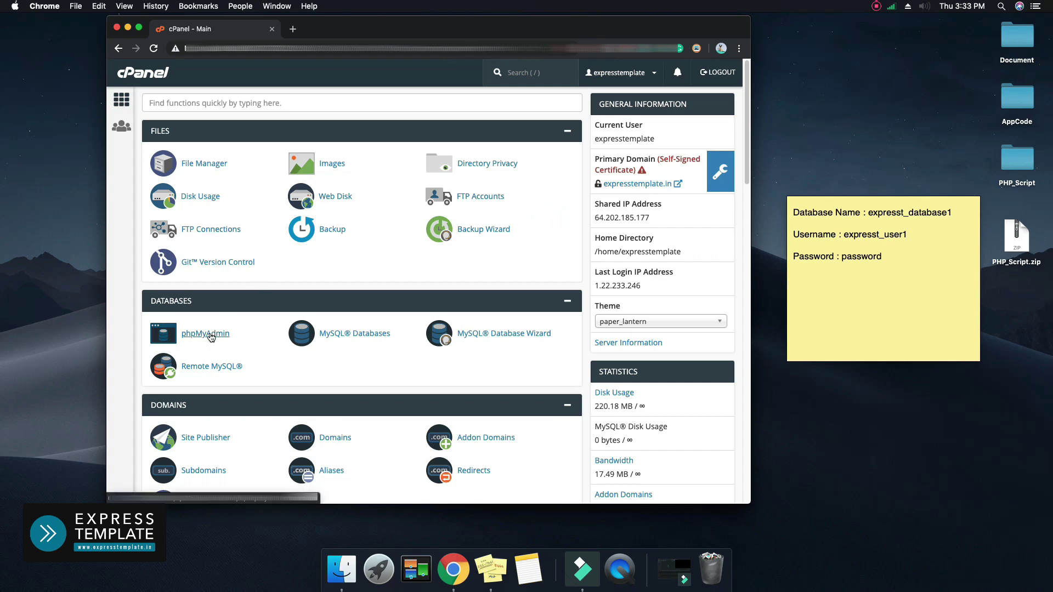
# Import PHP_Script/database/database.sql into expresst_database1 through phpMyAdmin's Import tab
pyautogui.click(210, 335)
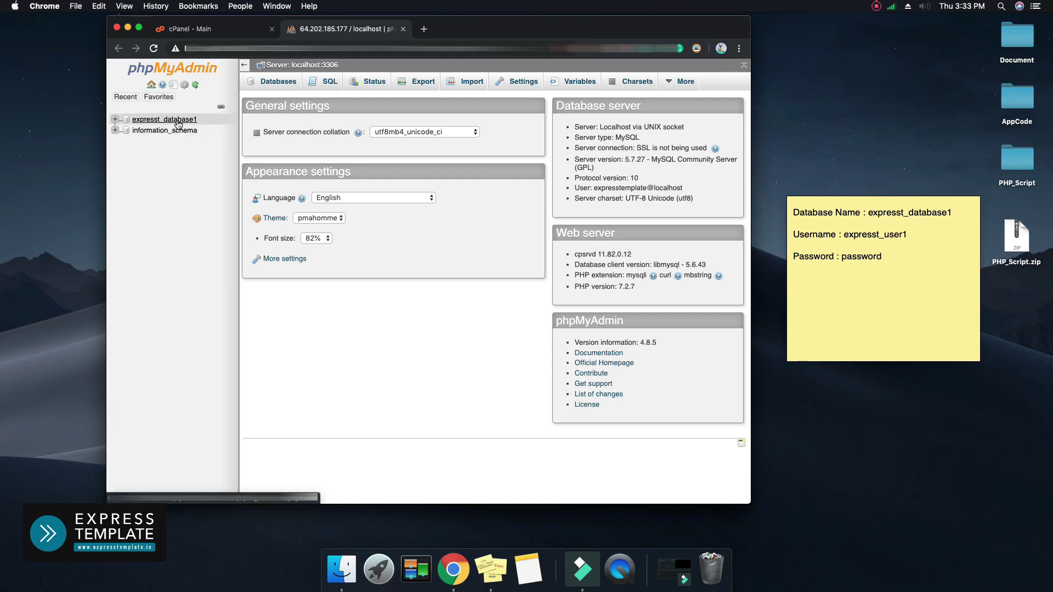
pyautogui.click(165, 120)
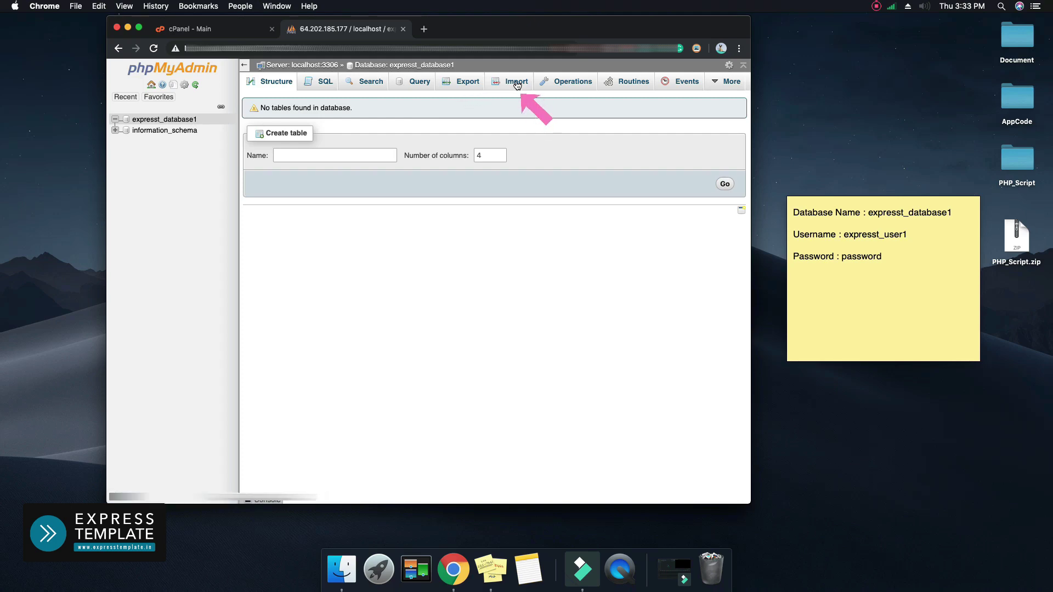
pyautogui.click(517, 83)
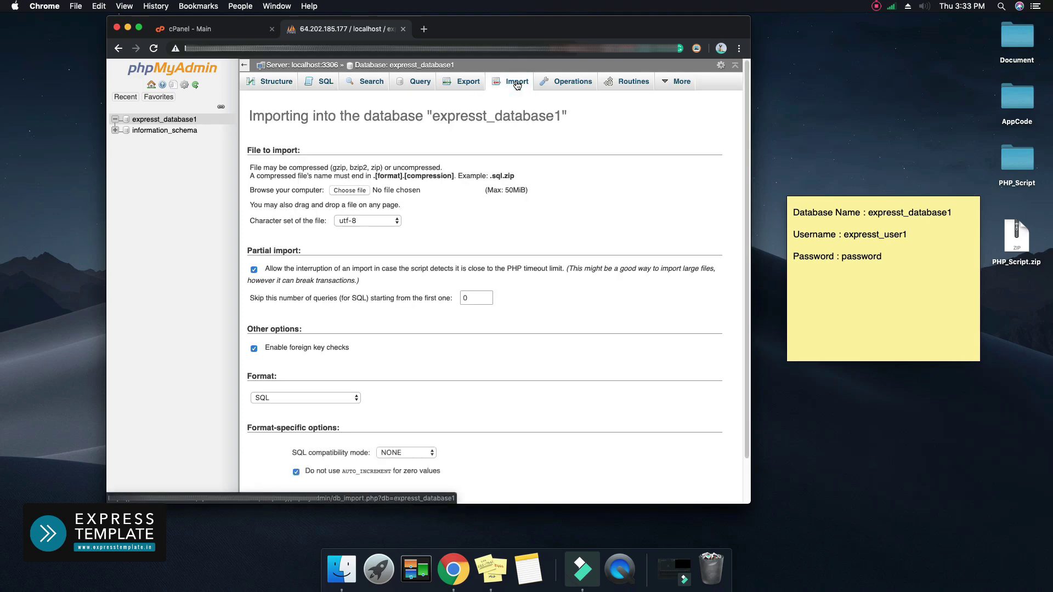
pyautogui.click(344, 190)
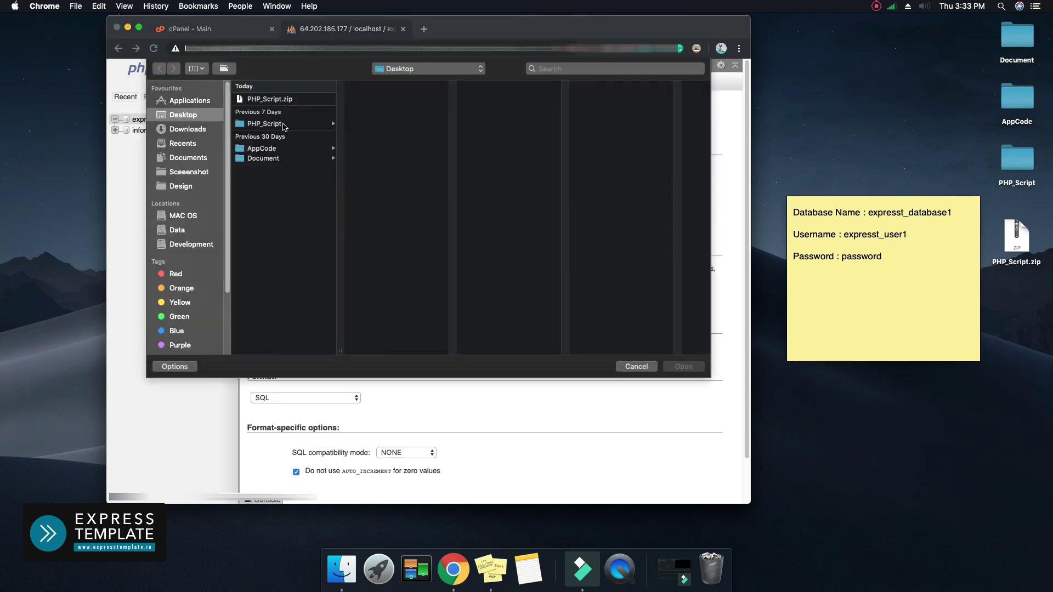
pyautogui.click(283, 124)
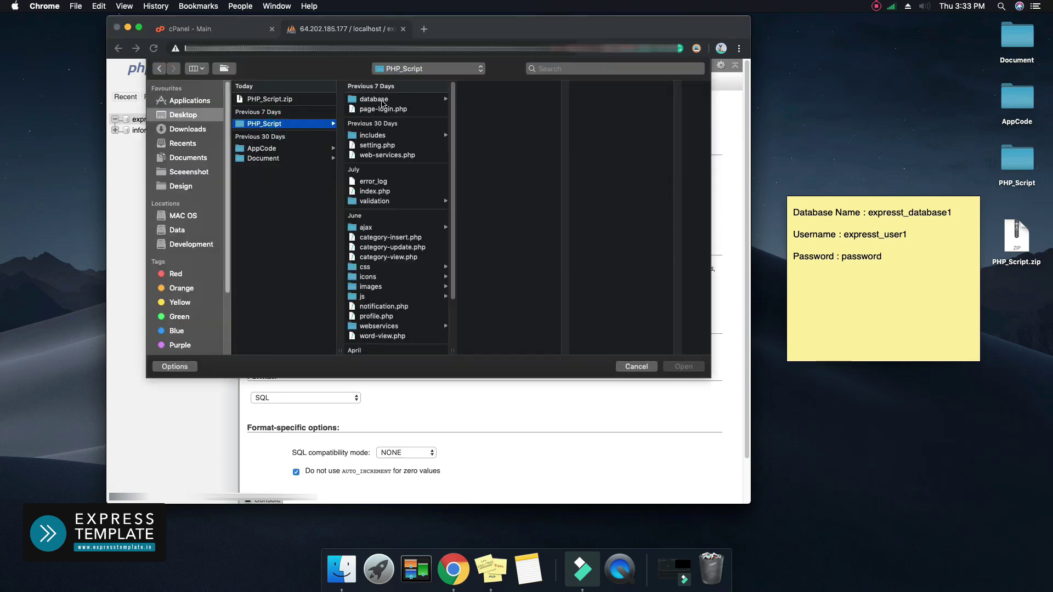
pyautogui.click(383, 102)
pyautogui.click(478, 102)
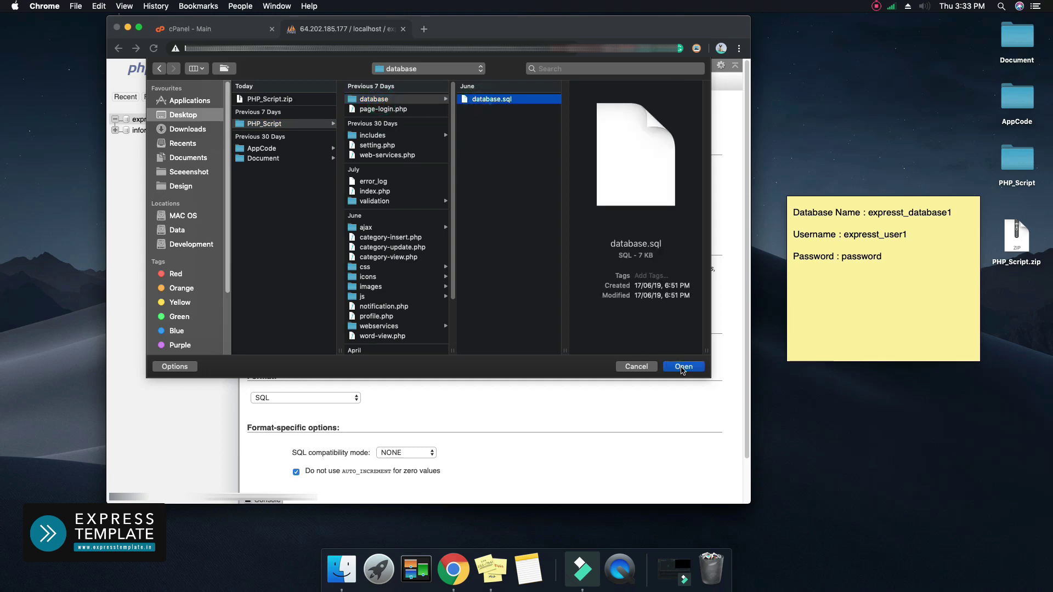
pyautogui.click(683, 367)
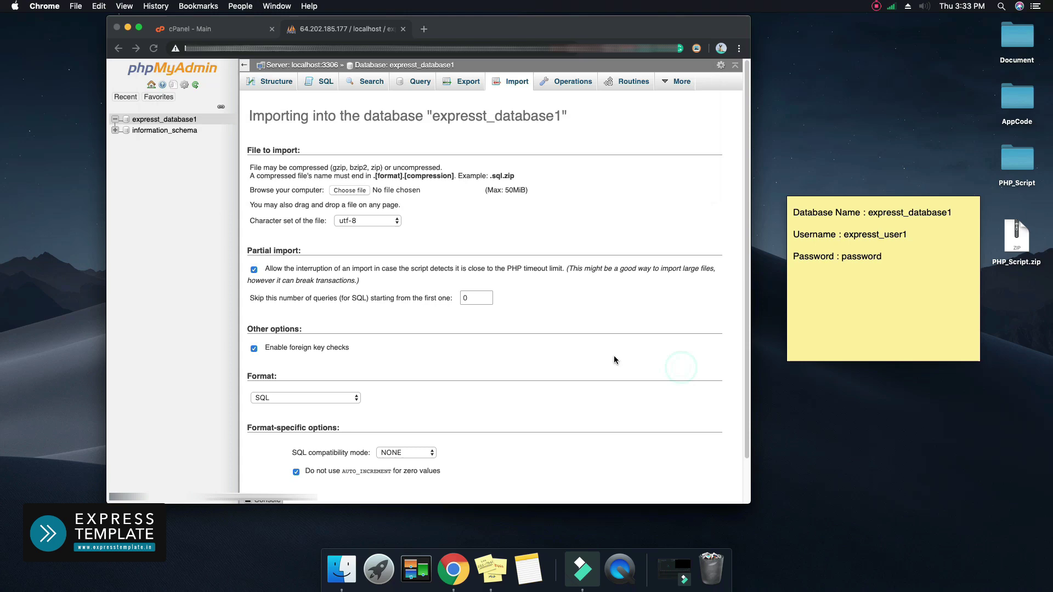
pyautogui.scroll(-2, 487, 338)
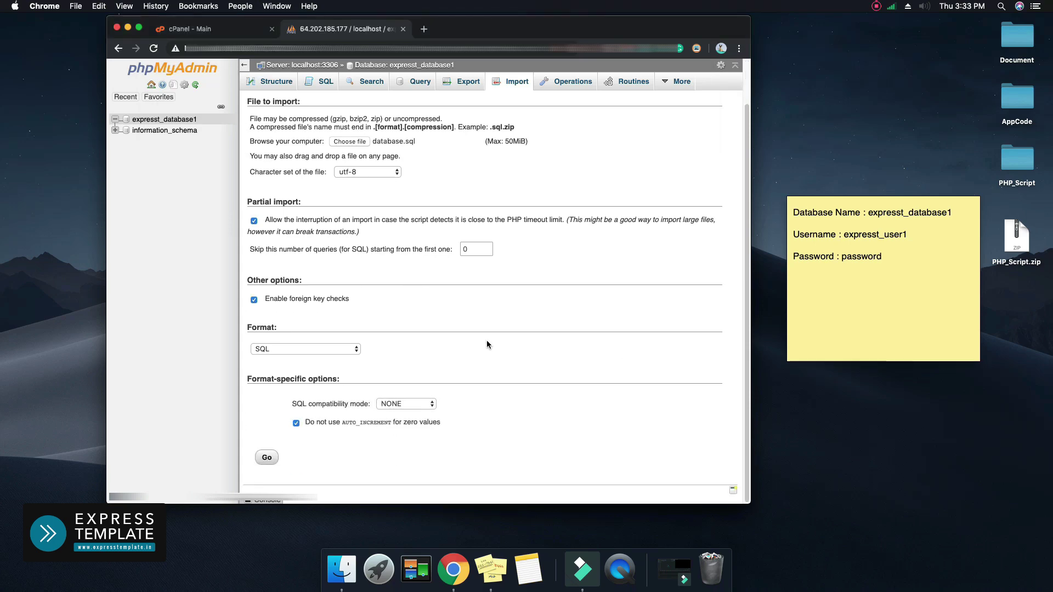
pyautogui.click(266, 458)
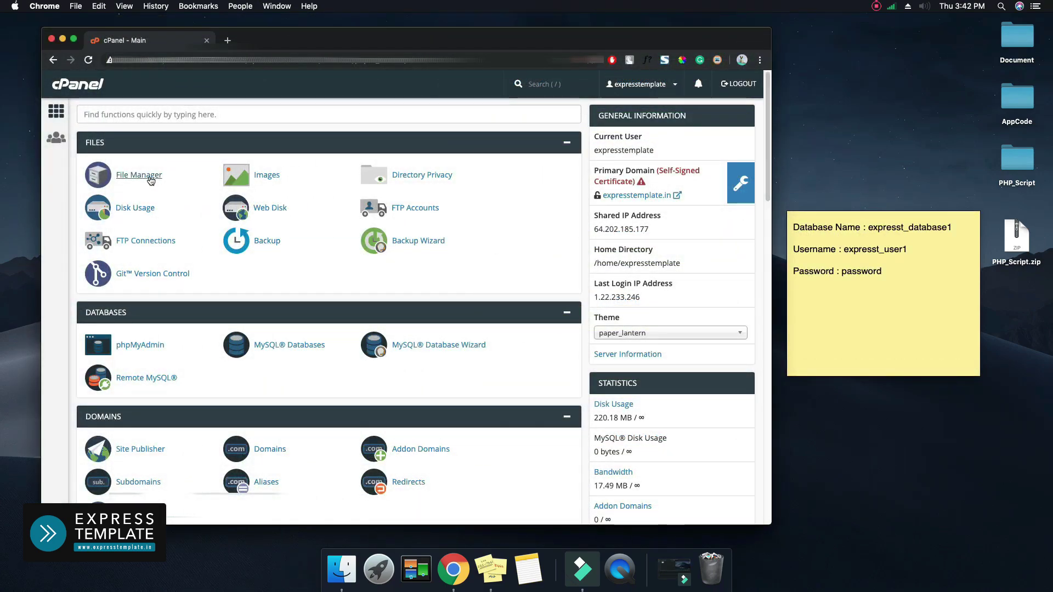
# Open public_html/admin/includes/config.php in the File Manager code editor
pyautogui.click(150, 179)
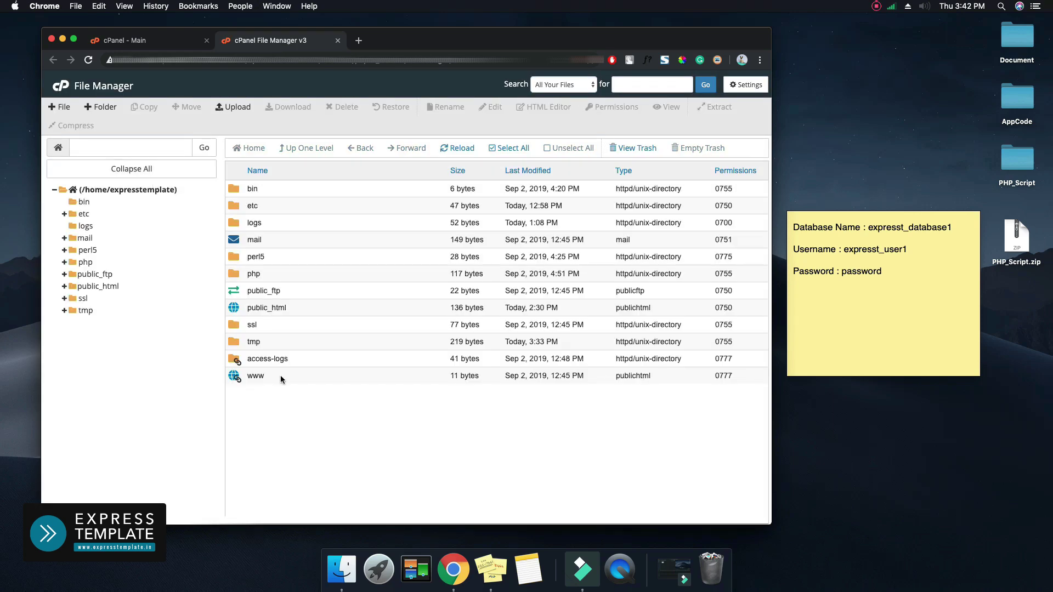
pyautogui.doubleClick(281, 375)
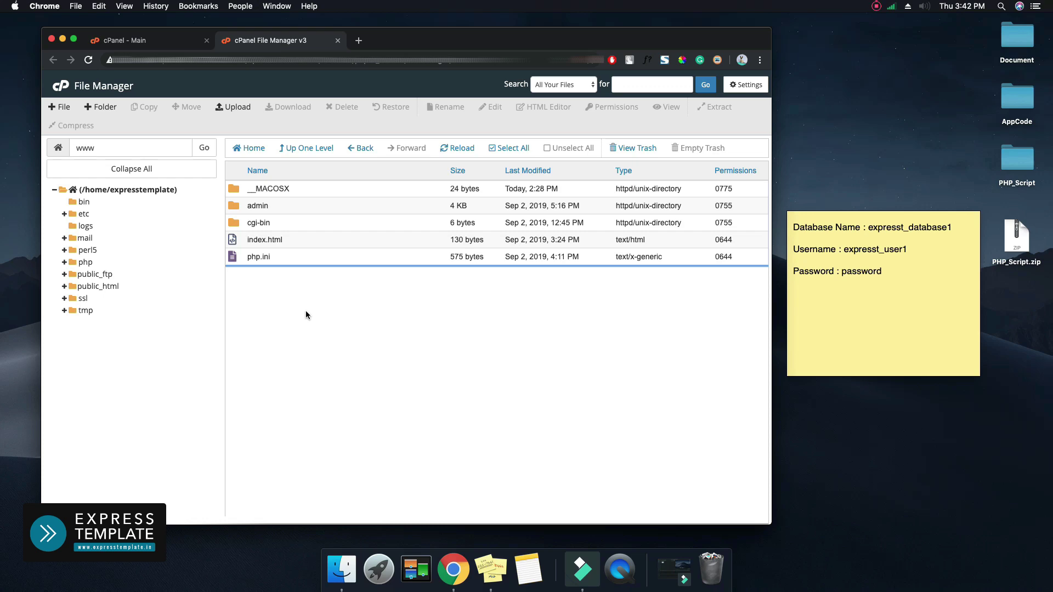
pyautogui.doubleClick(282, 206)
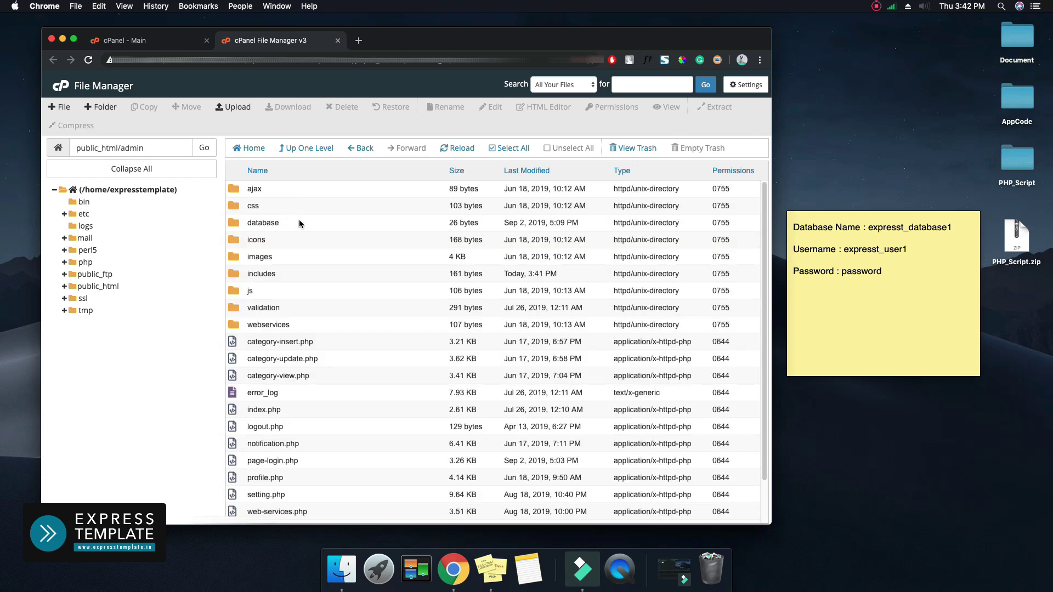
pyautogui.doubleClick(280, 272)
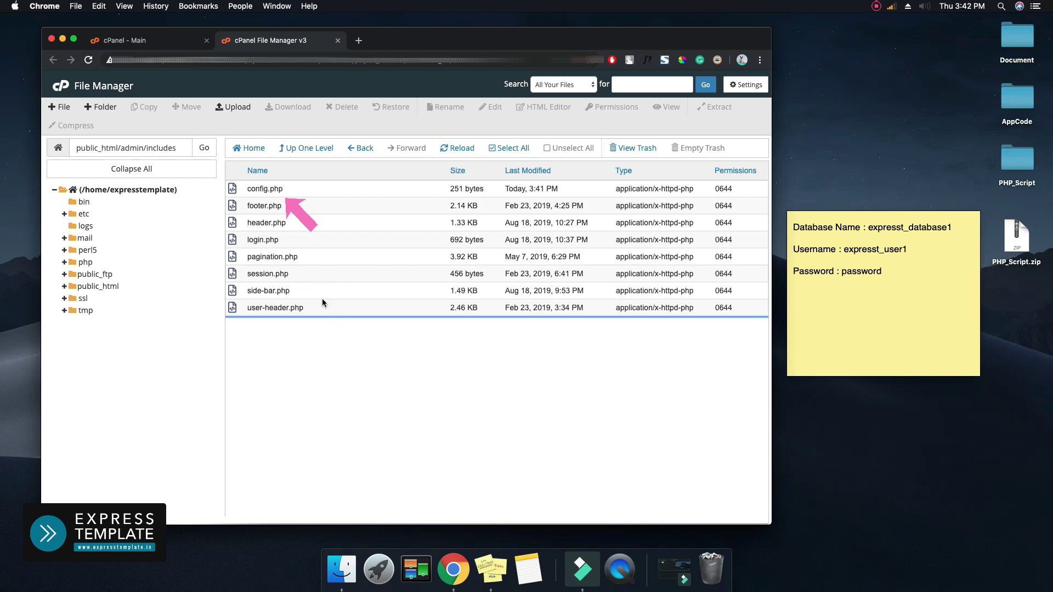
pyautogui.click(294, 192)
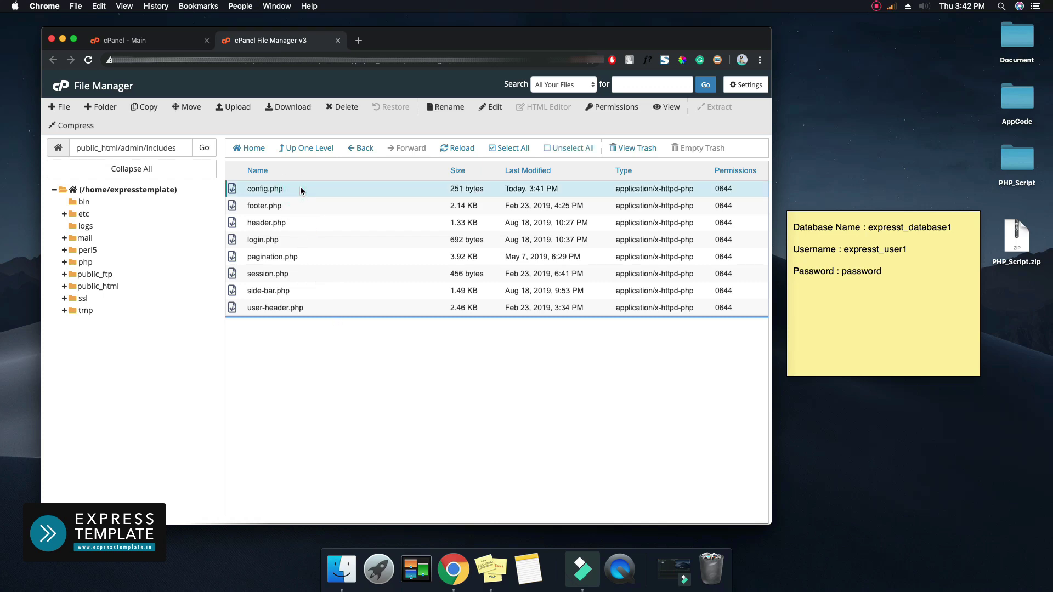
pyautogui.click(491, 108)
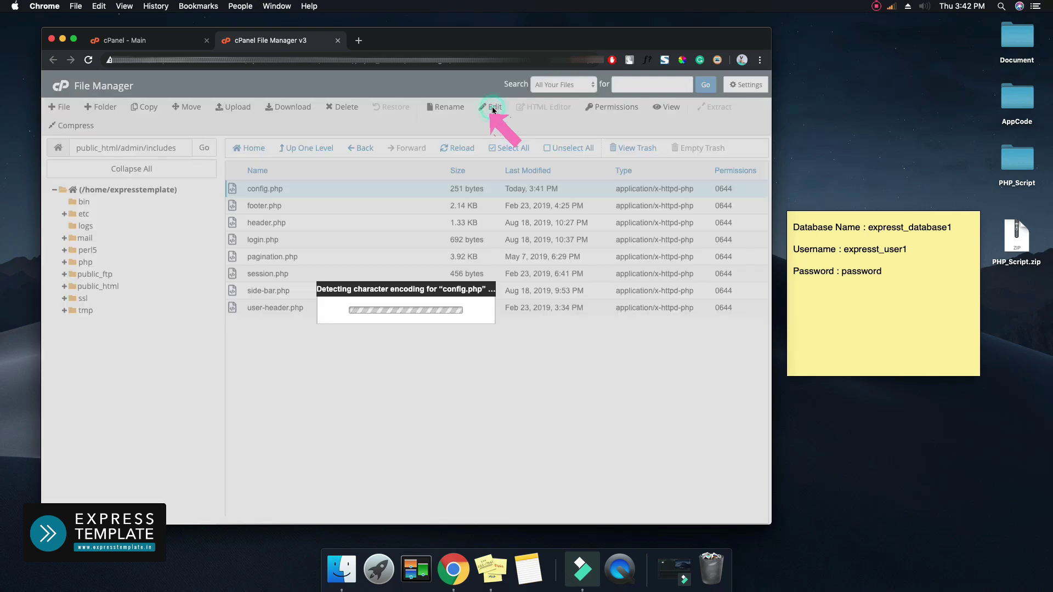
pyautogui.click(504, 381)
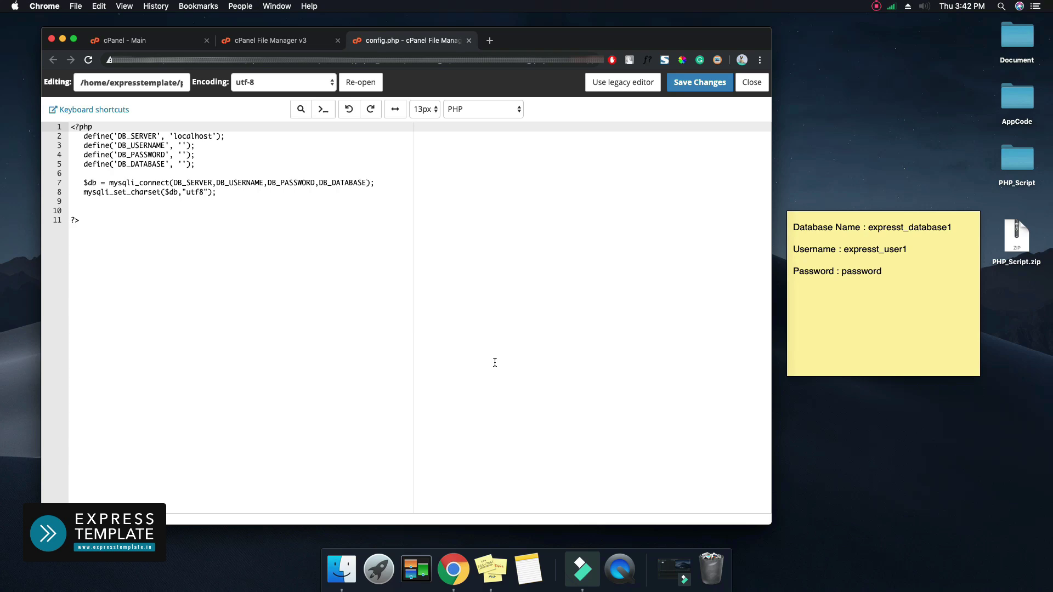
# Copy the database username from the note into the DB_USERNAME quotes
pyautogui.click(188, 146)
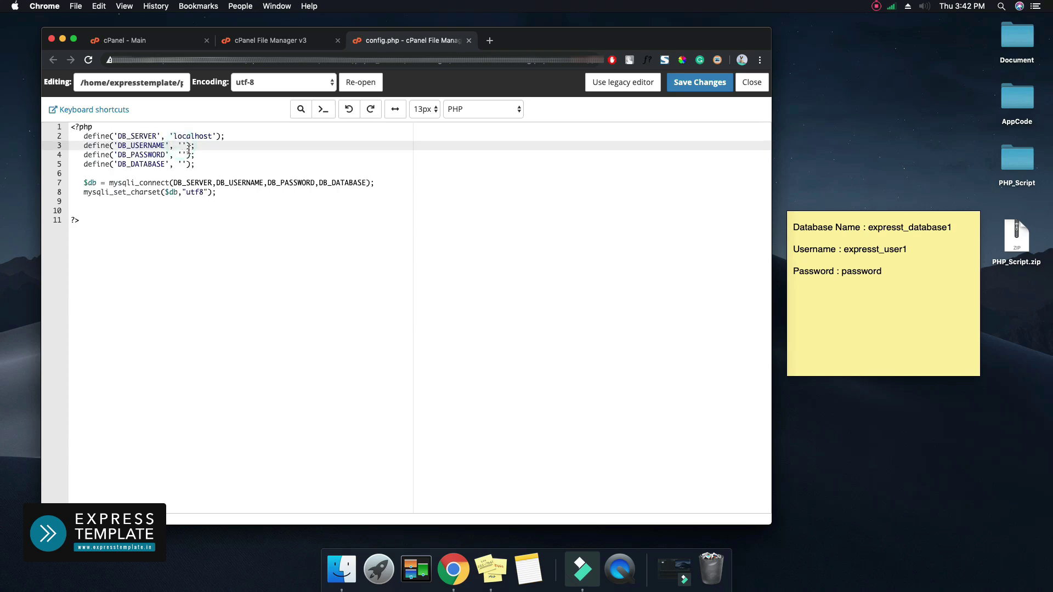
pyautogui.click(143, 145)
pyautogui.click(843, 254)
pyautogui.moveTo(843, 249); pyautogui.dragTo(904, 247)
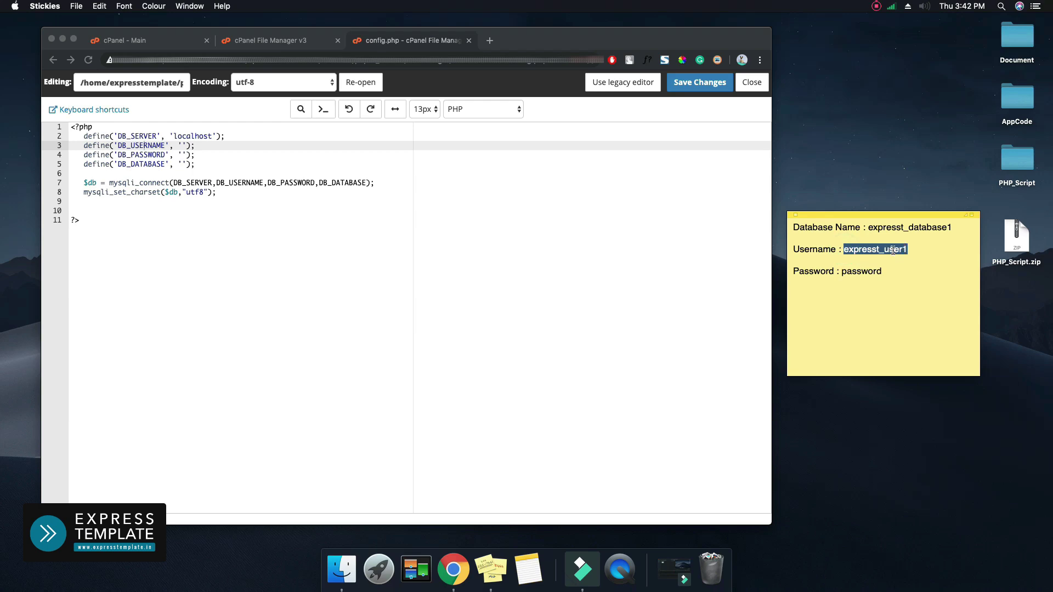
pyautogui.rightClick(893, 251)
pyautogui.click(927, 337)
pyautogui.click(178, 146)
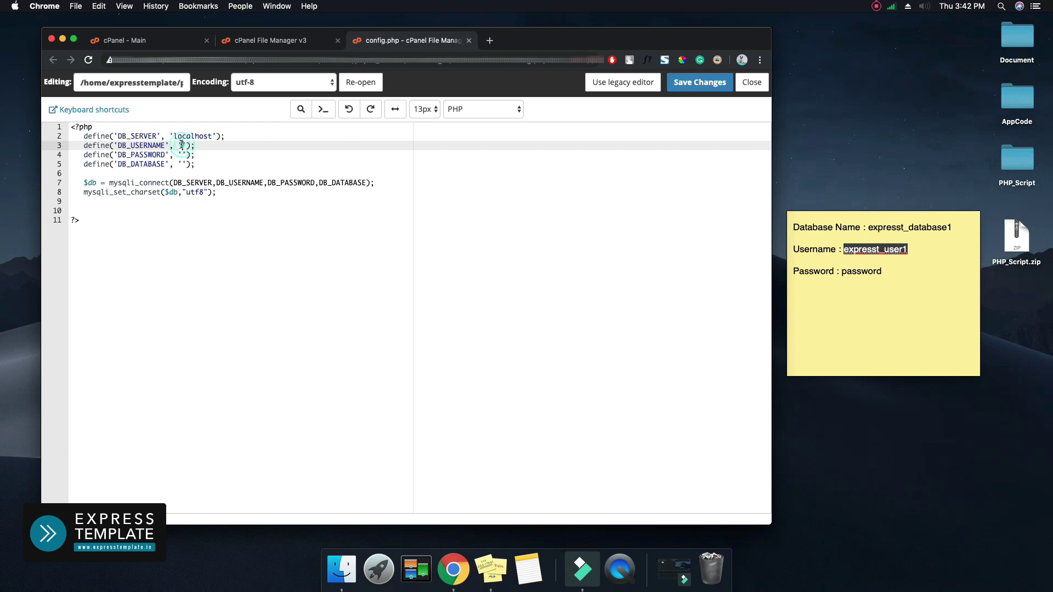
pyautogui.rightClick(182, 145)
pyautogui.click(220, 216)
# Copy the database password from the note into the DB_PASSWORD quotes
pyautogui.click(183, 155)
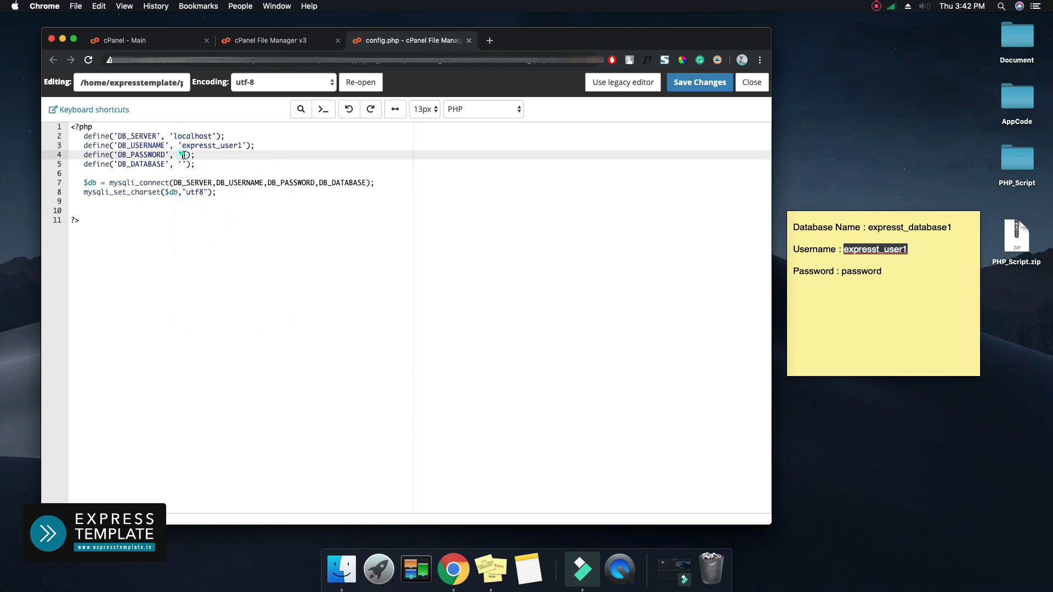
pyautogui.click(870, 274)
pyautogui.doubleClick(871, 273)
pyautogui.rightClick(871, 272)
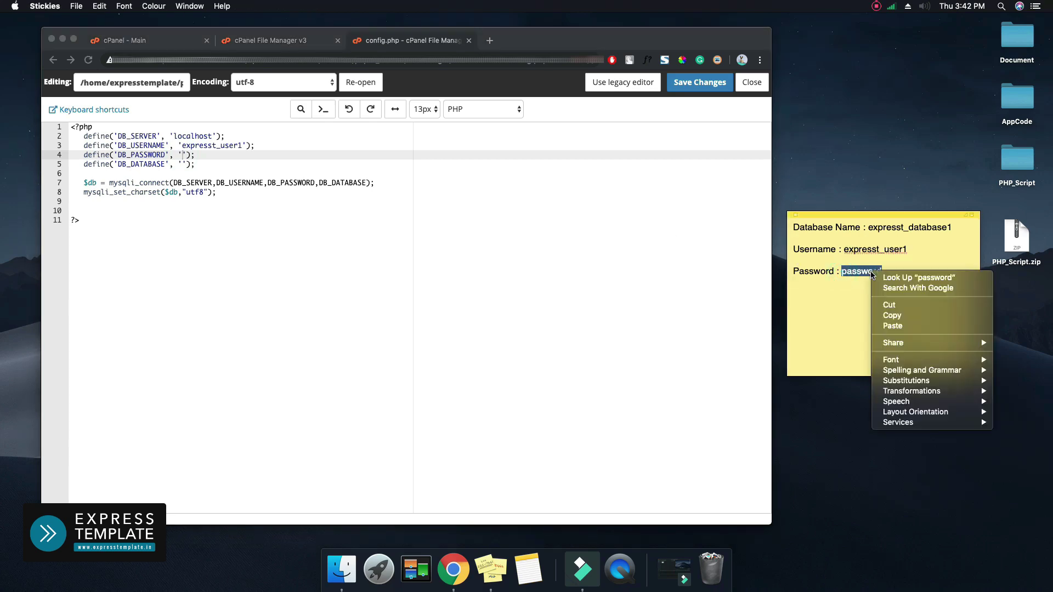
pyautogui.click(892, 315)
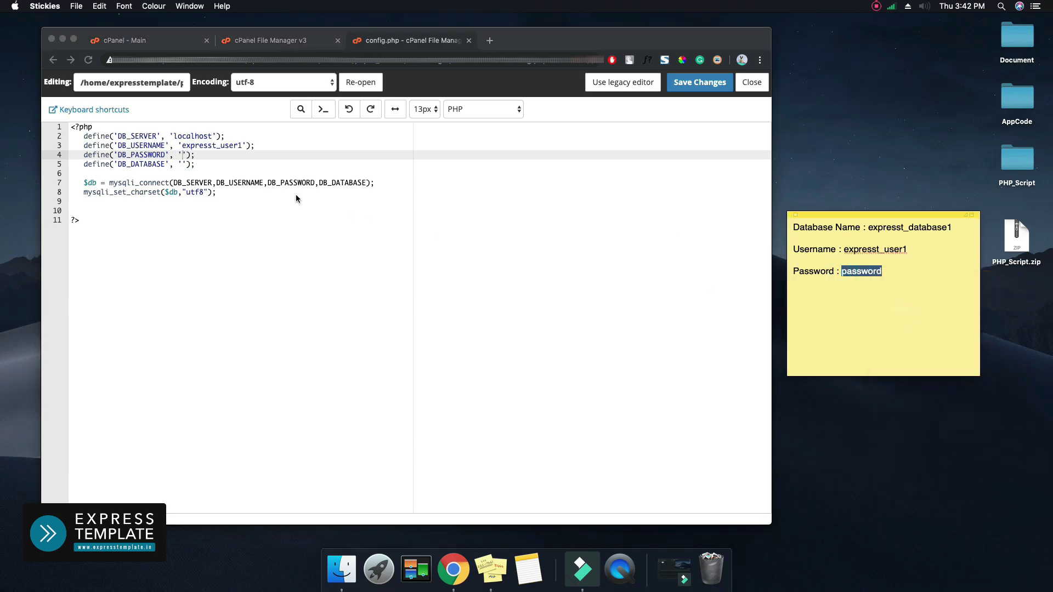
pyautogui.click(183, 155)
pyautogui.rightClick(183, 155)
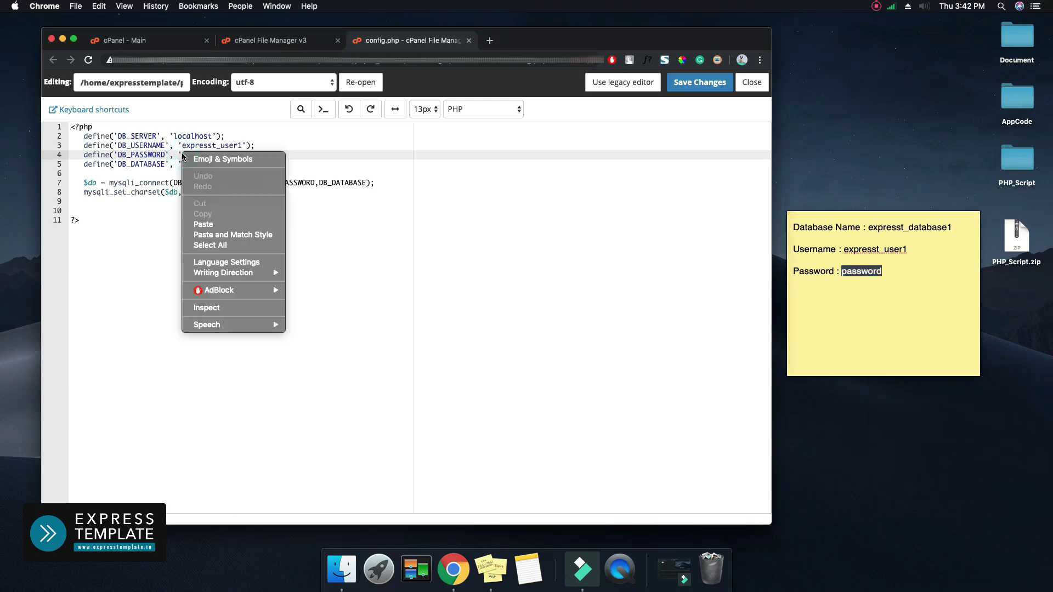
pyautogui.click(220, 225)
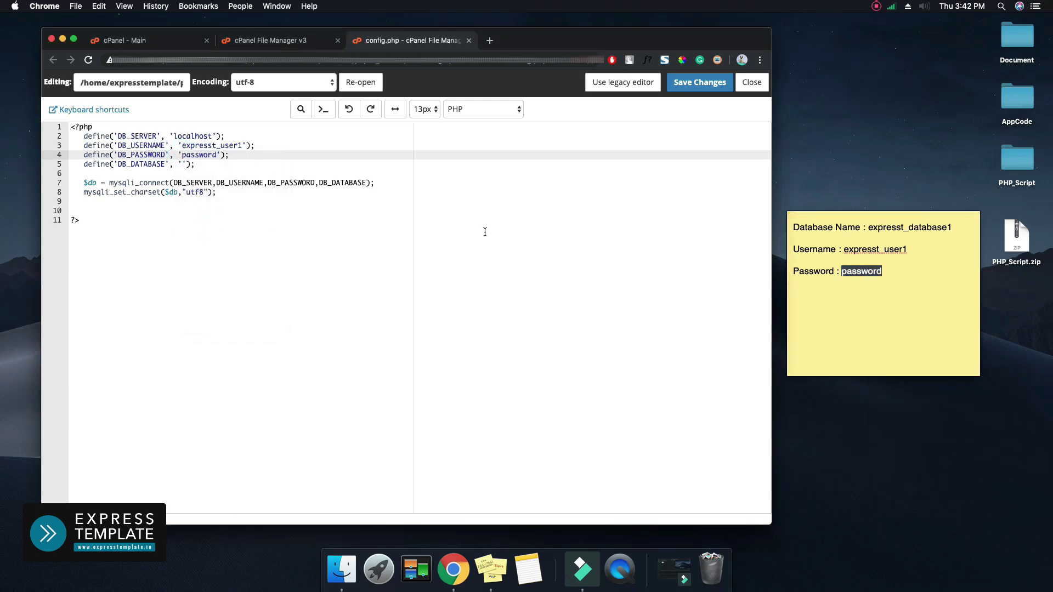
# Paste expresst_database1 from the note into DB_DATABASE and save config.php
pyautogui.click(880, 230)
pyautogui.moveTo(891, 228); pyautogui.dragTo(868, 230)
pyautogui.rightClick(876, 228)
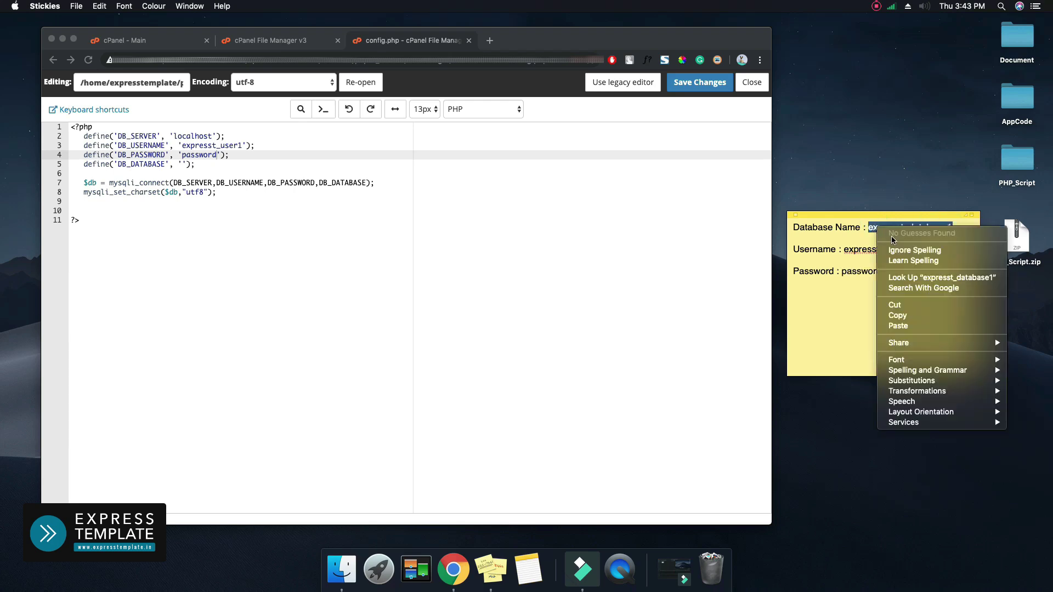
pyautogui.click(904, 315)
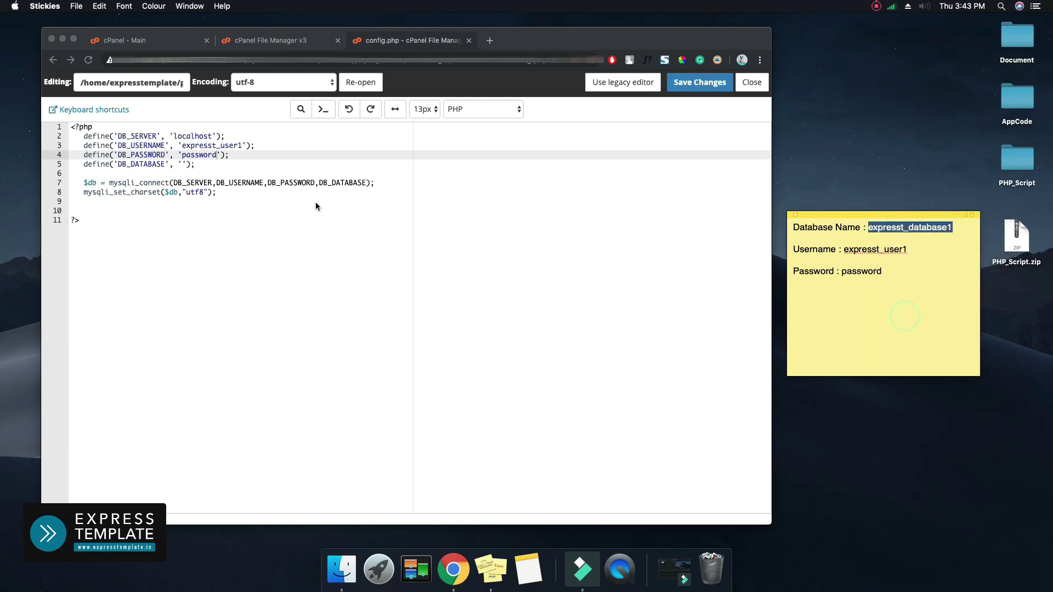
pyautogui.click(183, 164)
pyautogui.click(182, 165)
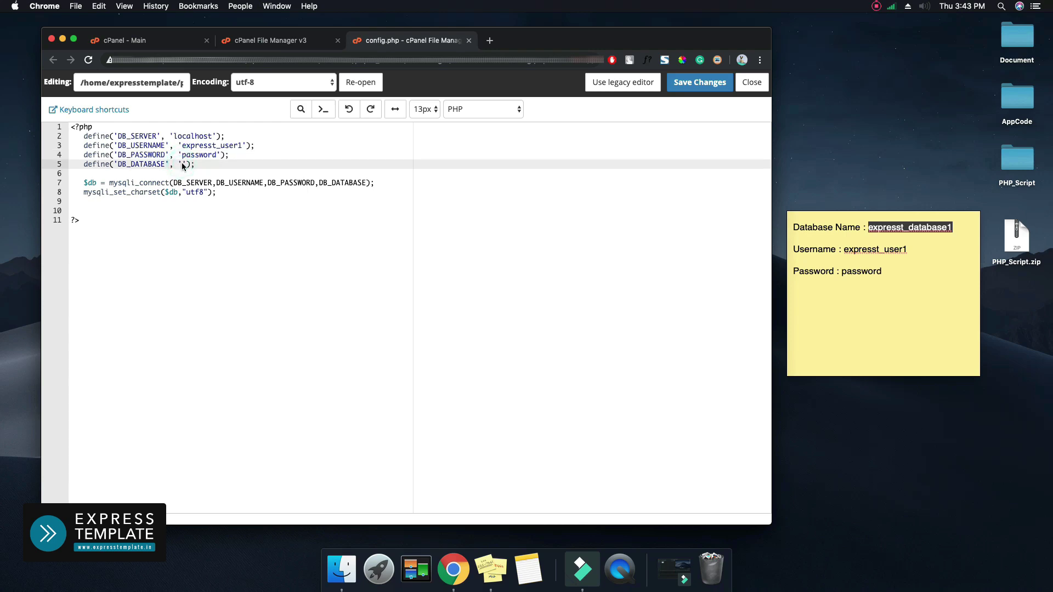
pyautogui.rightClick(182, 164)
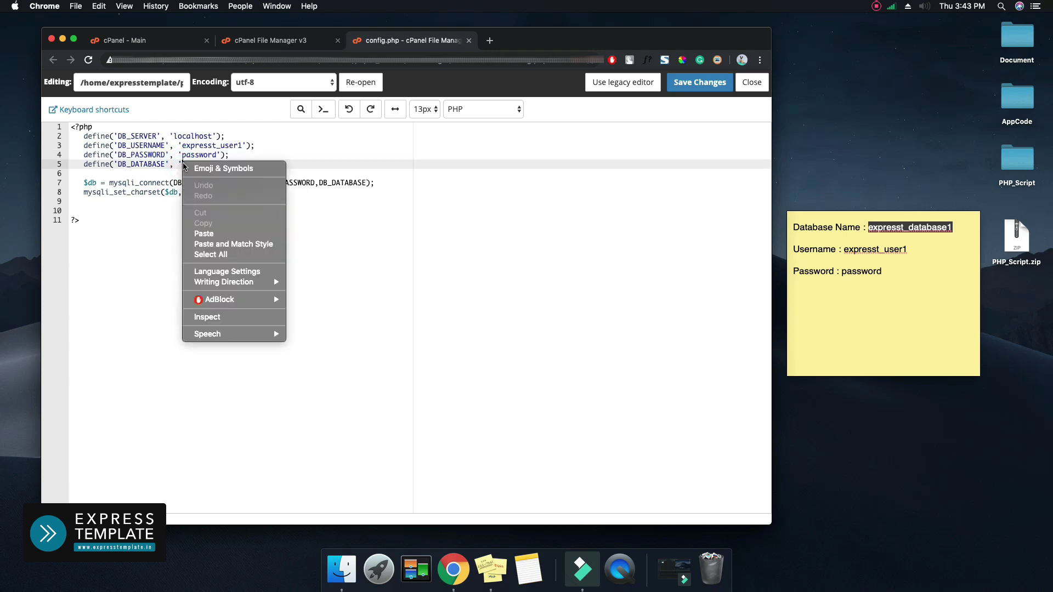
pyautogui.click(212, 235)
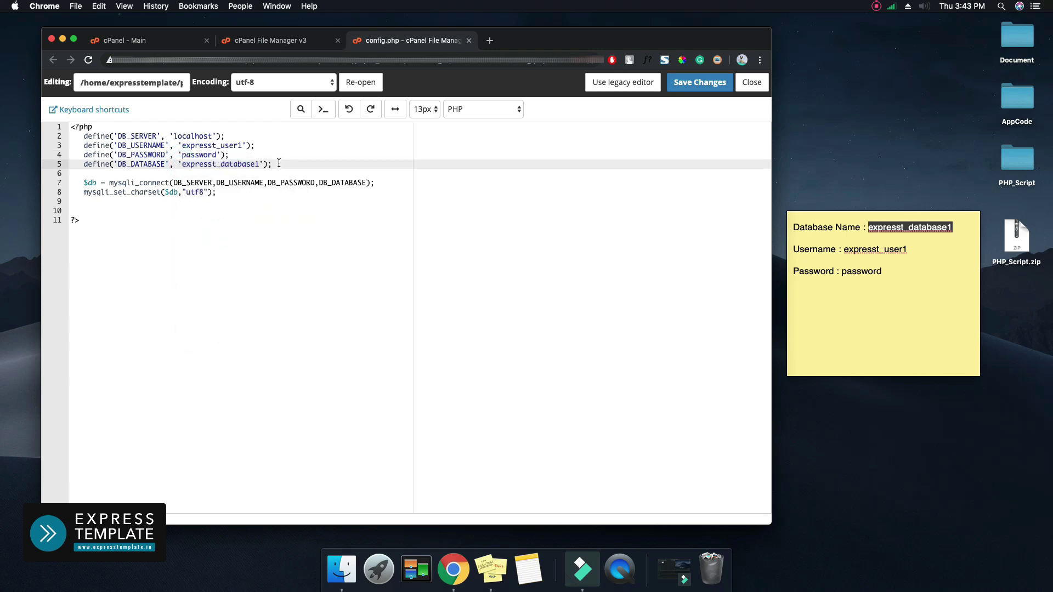
pyautogui.click(697, 85)
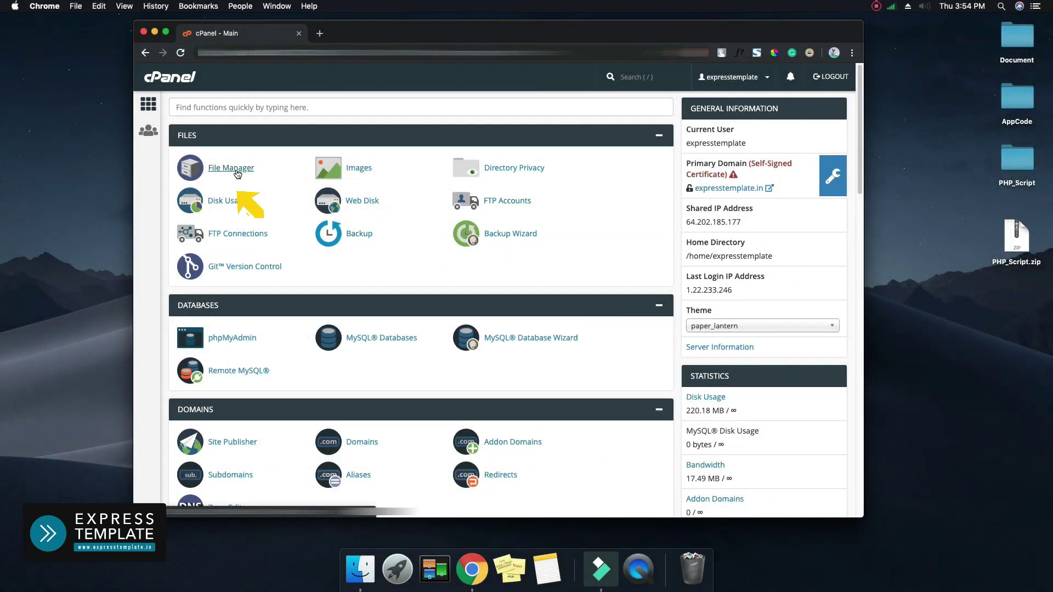
# Add Group and World write permission to public_html/admin/uploads, making it 0777
pyautogui.click(231, 168)
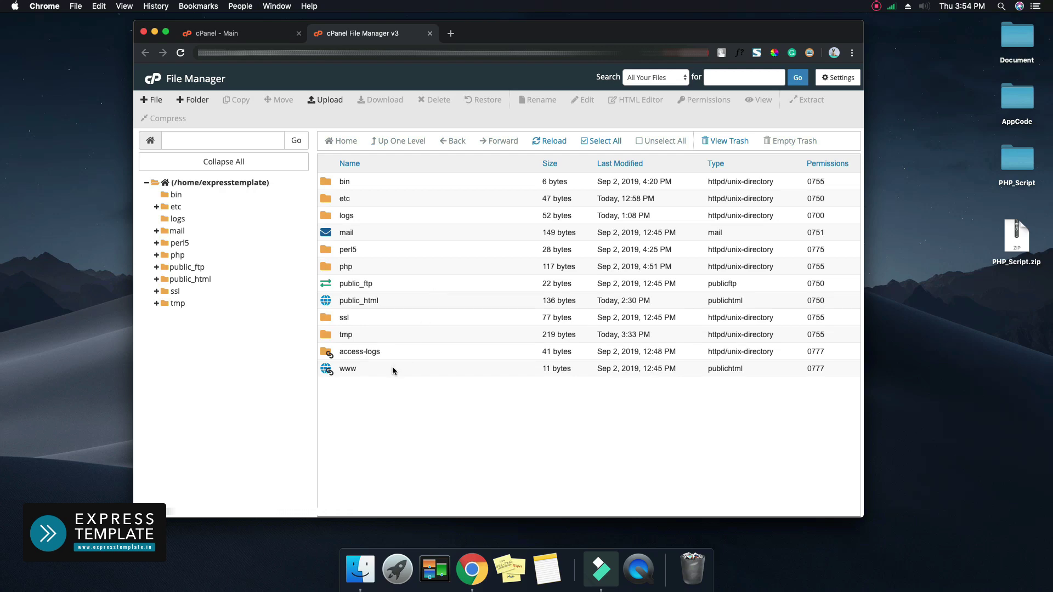
pyautogui.doubleClick(393, 367)
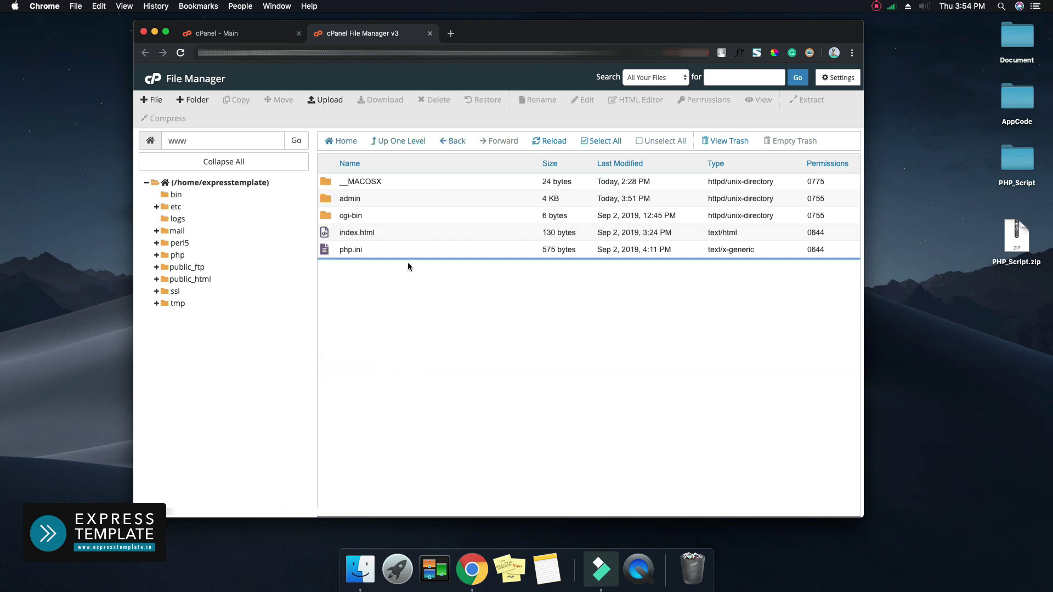
pyautogui.doubleClick(394, 201)
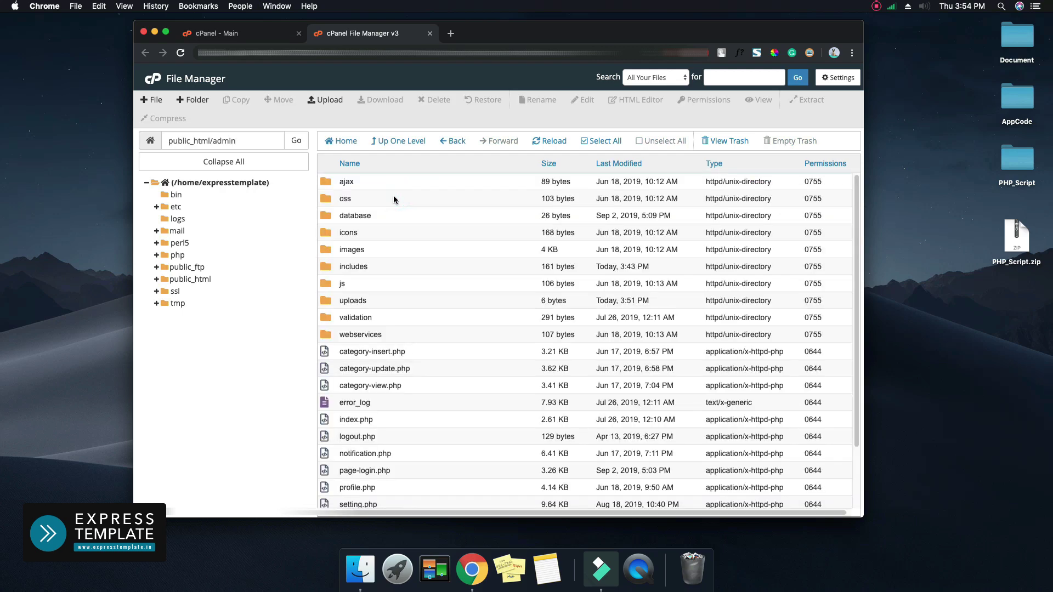
pyautogui.click(384, 301)
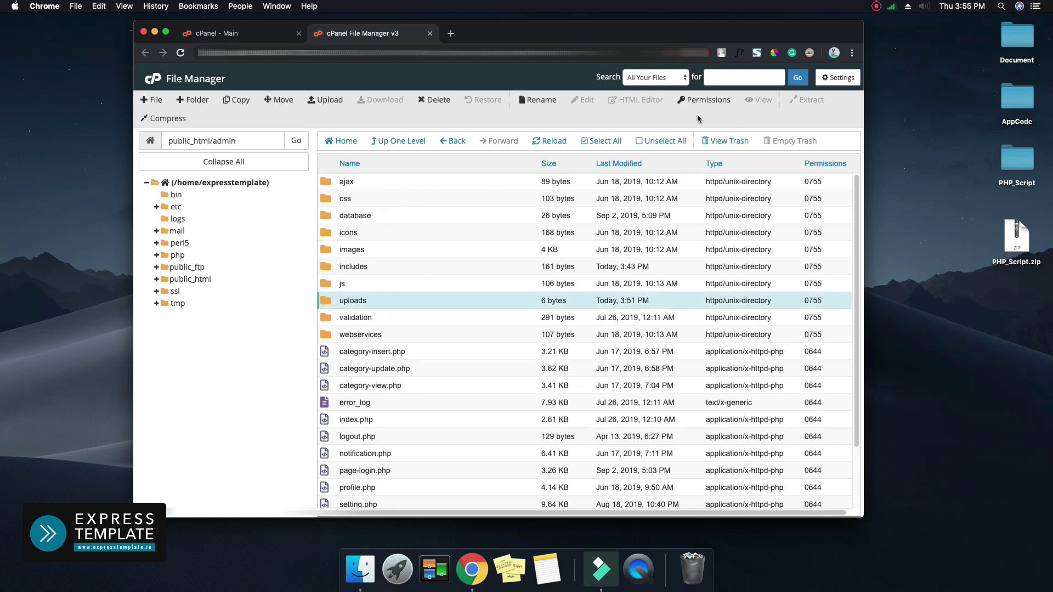
pyautogui.click(704, 102)
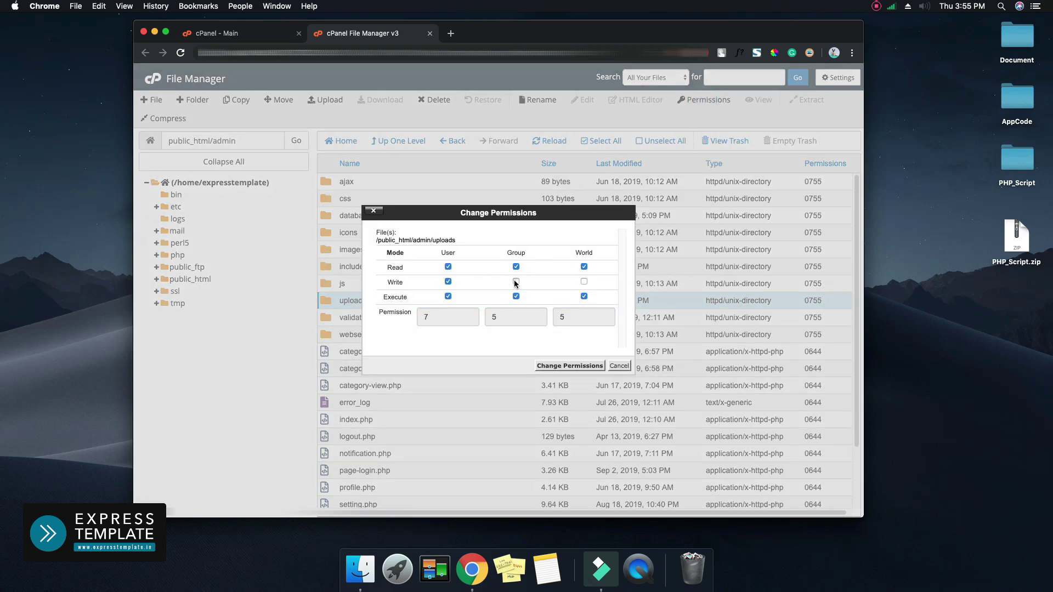
pyautogui.click(515, 281)
pyautogui.click(583, 281)
pyautogui.click(595, 366)
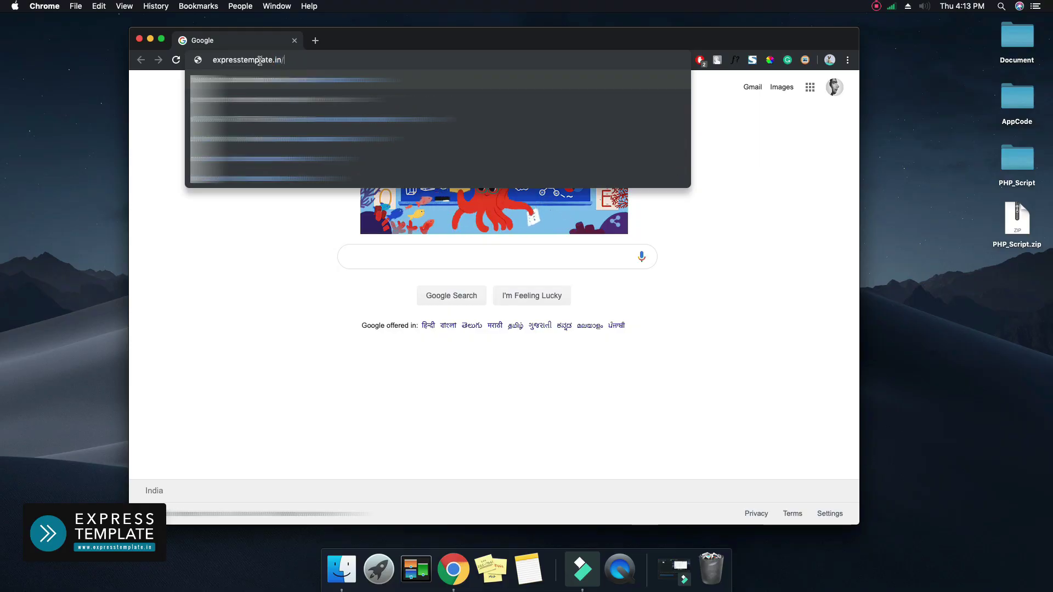
# Load expresstemplate.in/admin/ in Chrome to reach the Admin Panel login
pyautogui.write('/admin/')
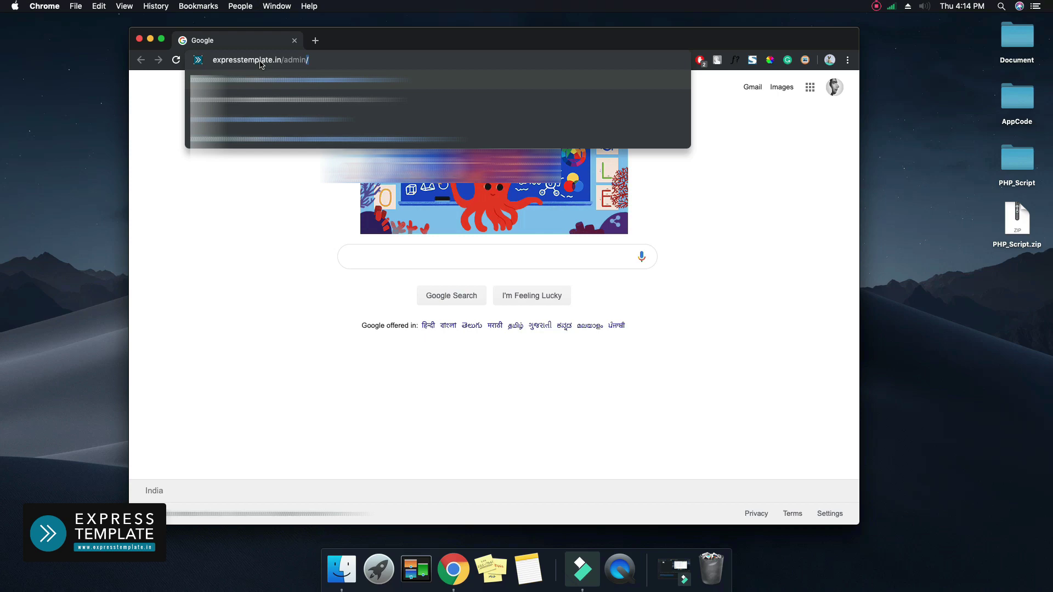
pyautogui.press('Return')
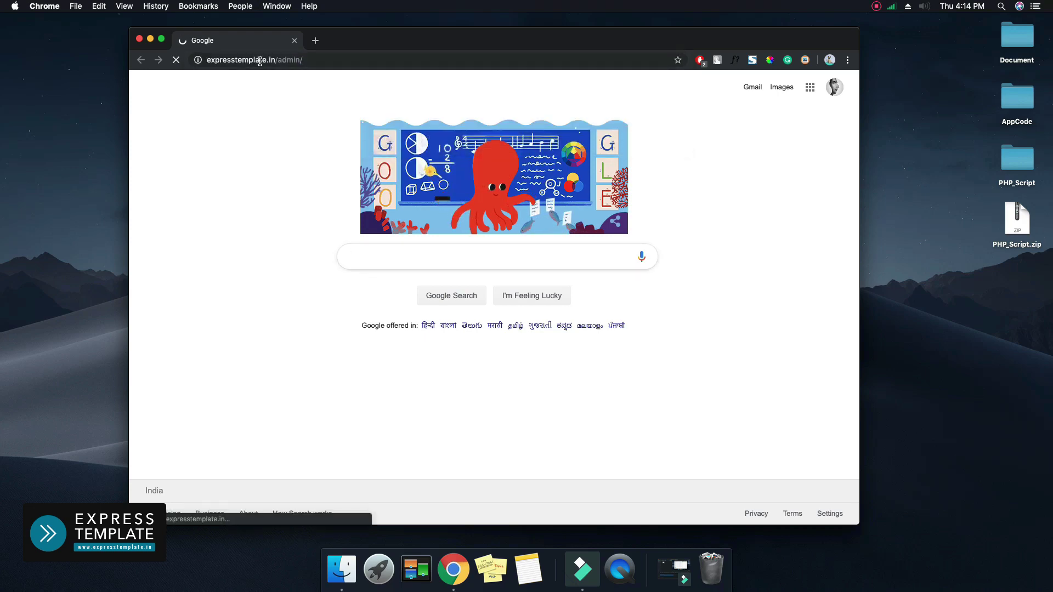